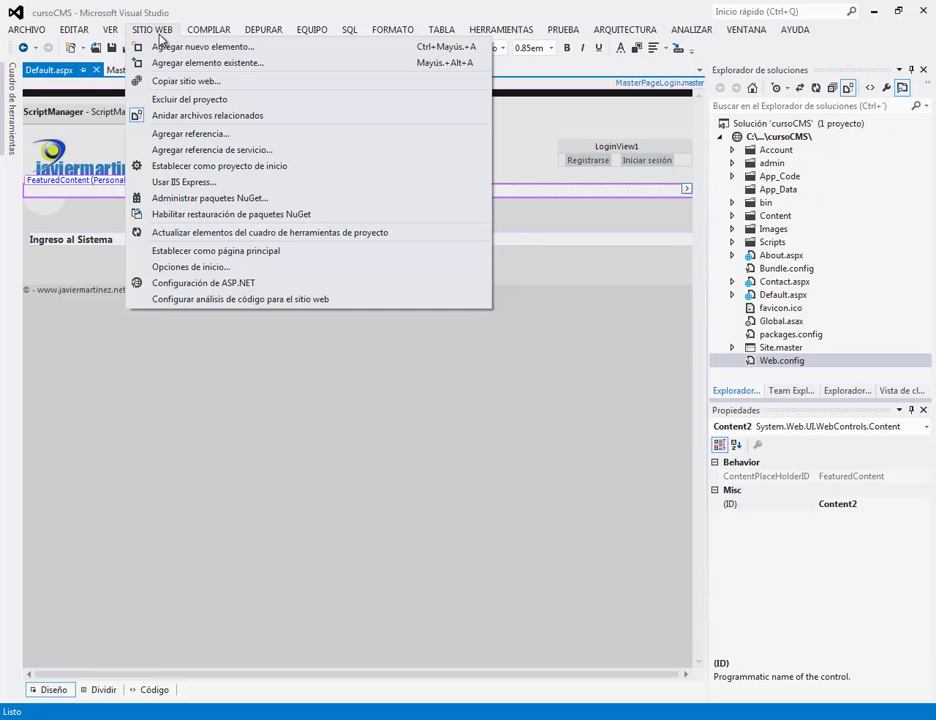
Step: Launch Configuración de ASP.NET from the SITIO WEB menu for the cursoCMS site
{"action": "left_click", "coordinate": [218, 286]}
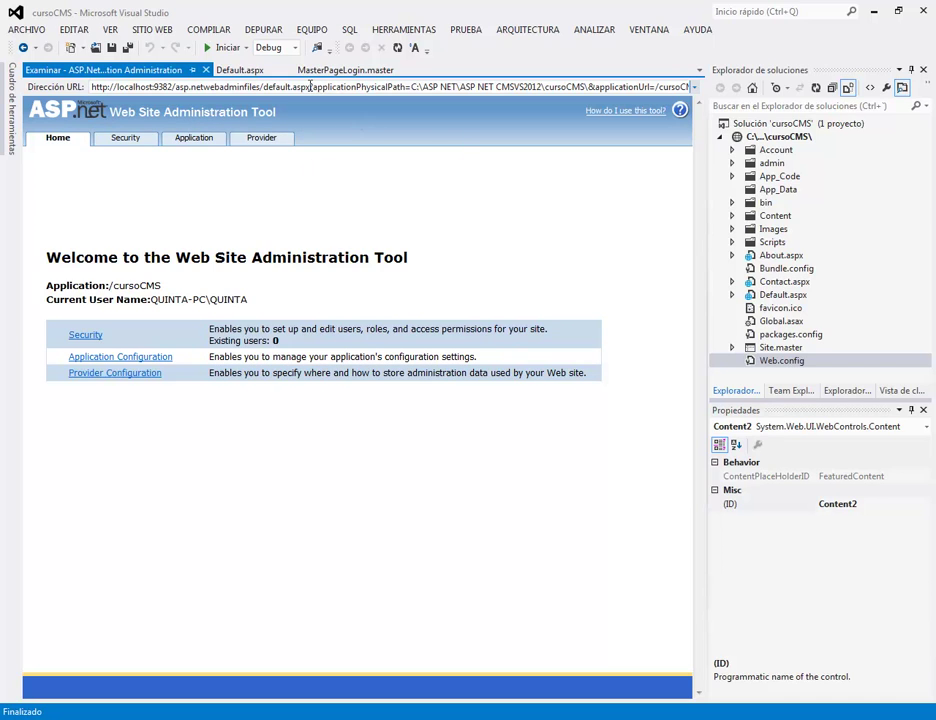
Step: Select the administration page's full address in the Dirección URL box
{"action": "left_click", "coordinate": [254, 88]}
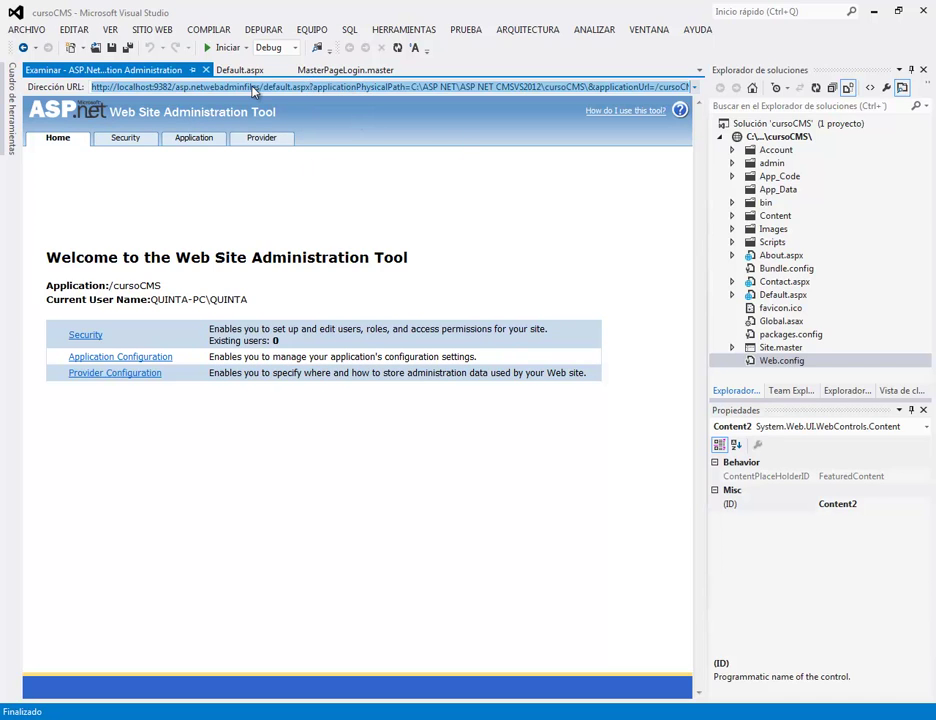
Step: Copy the administration page address and paste it into Internet Explorer to load it
{"action": "right_click", "coordinate": [254, 91]}
{"action": "left_click", "coordinate": [290, 113]}
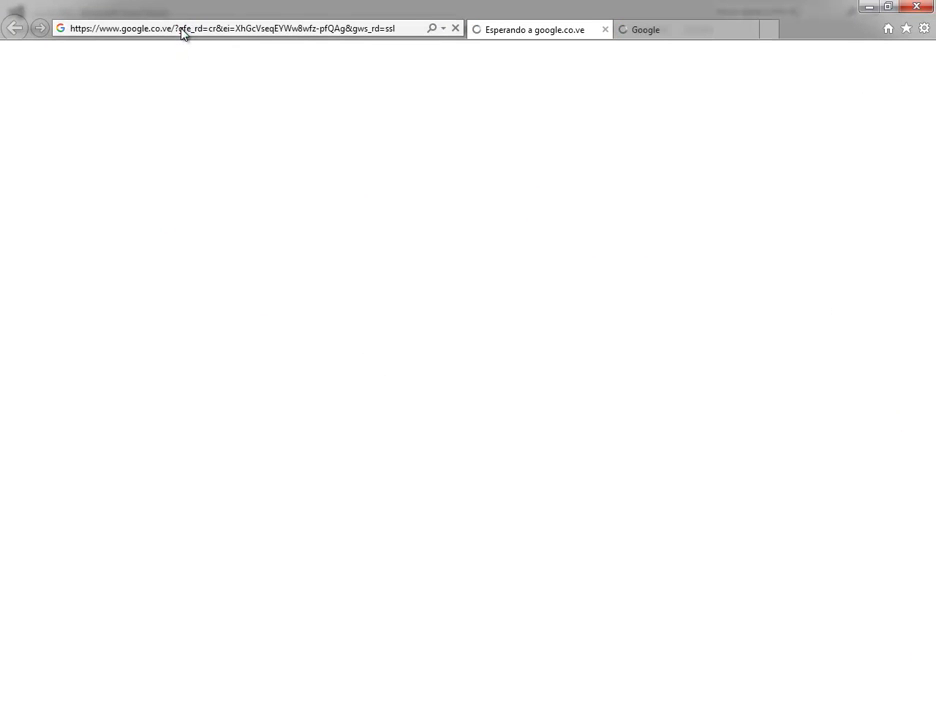
{"action": "left_click", "coordinate": [181, 30]}
{"action": "right_click", "coordinate": [183, 31]}
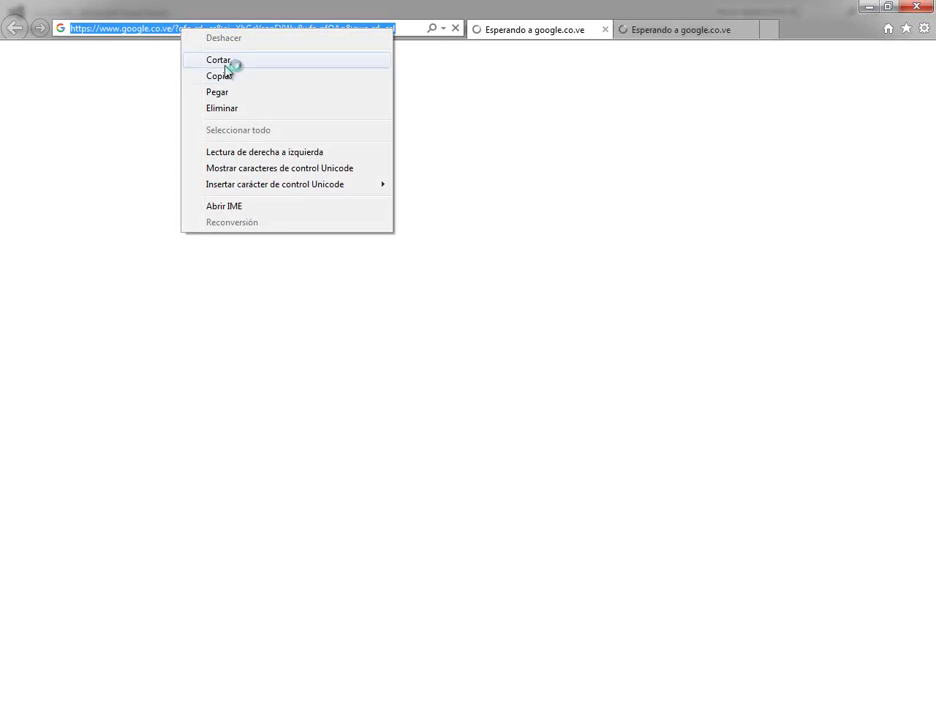
{"action": "left_click", "coordinate": [237, 94]}
{"action": "key", "text": "Return"}
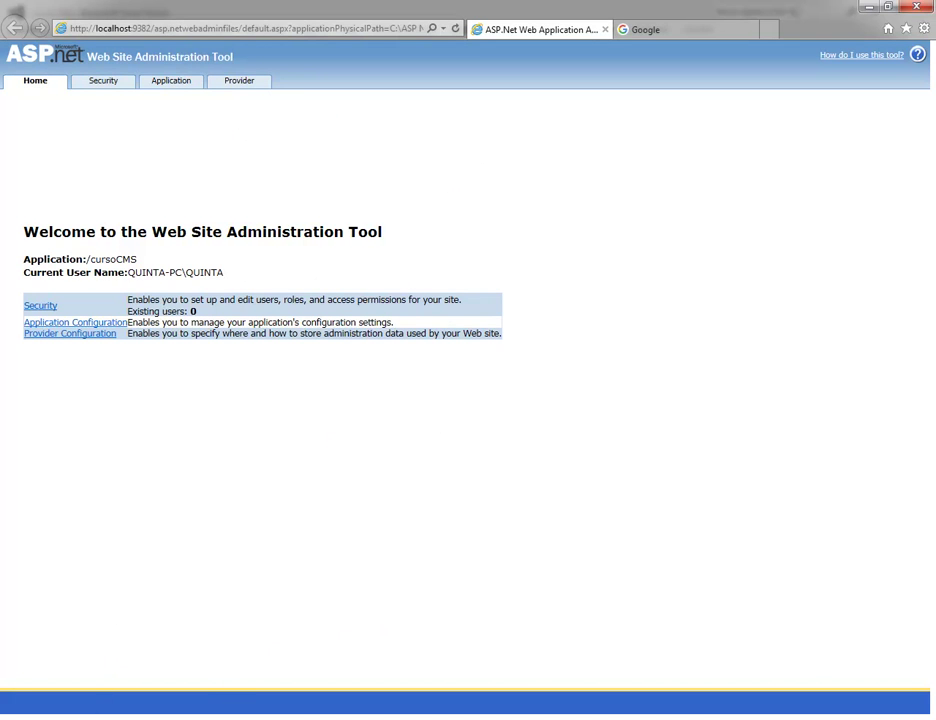
{"action": "mouse_move", "coordinate": [120, 716]}
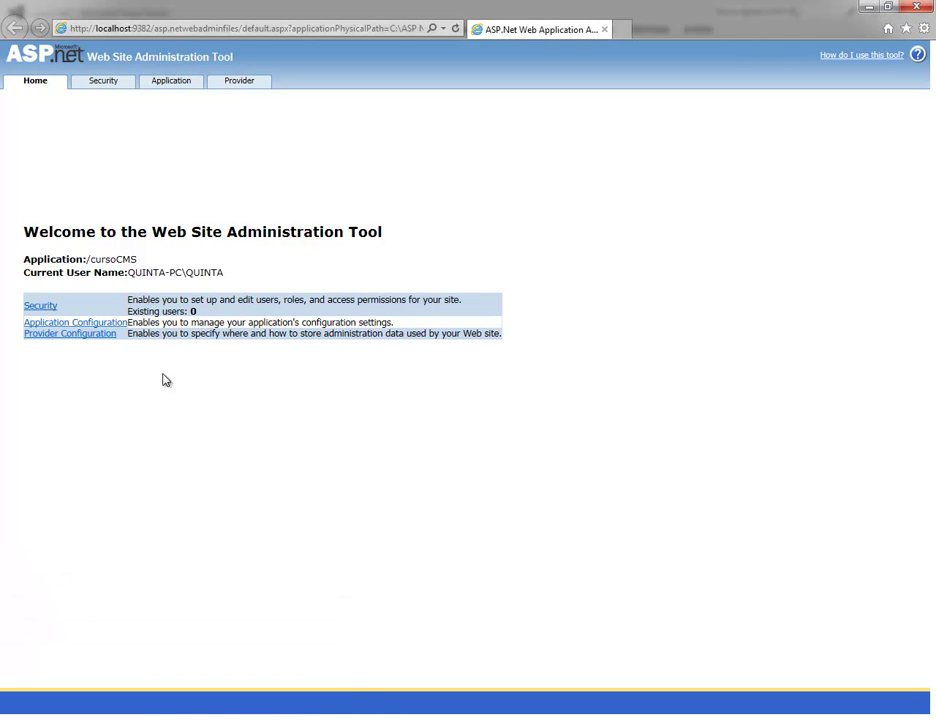
{"action": "key", "text": "alt+Tab"}
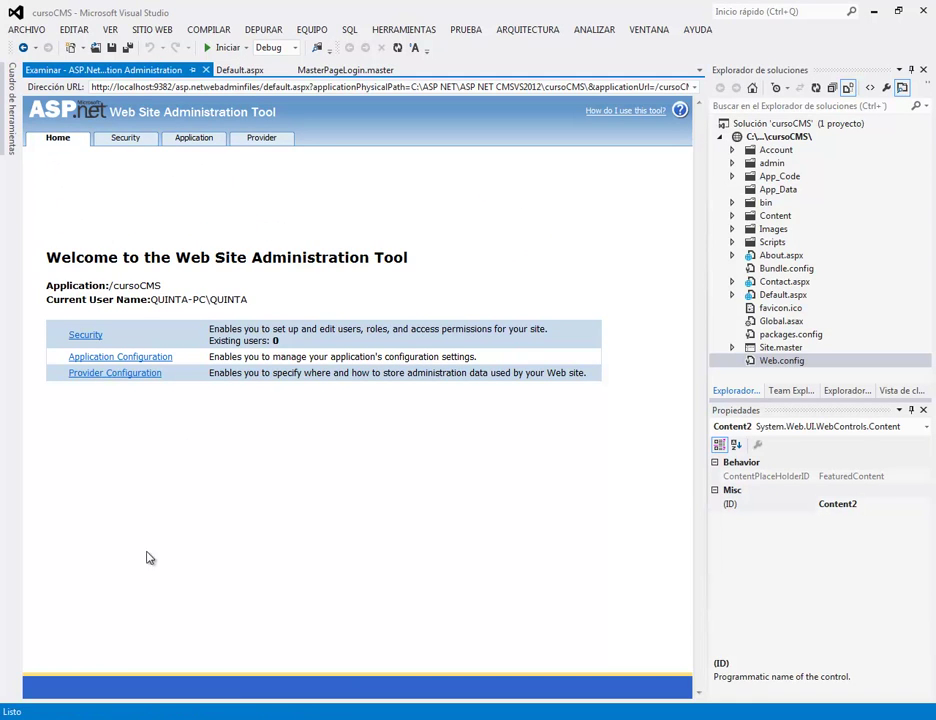
{"action": "key", "text": "alt+Tab"}
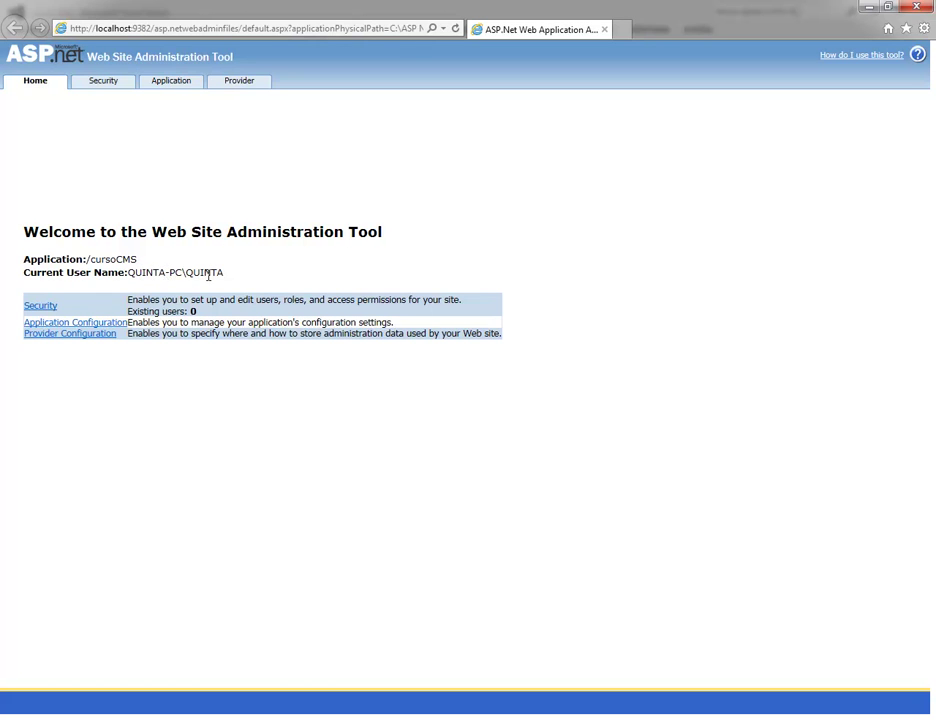
Step: Open the Security section and launch the security Setup Wizard
{"action": "left_click", "coordinate": [42, 306]}
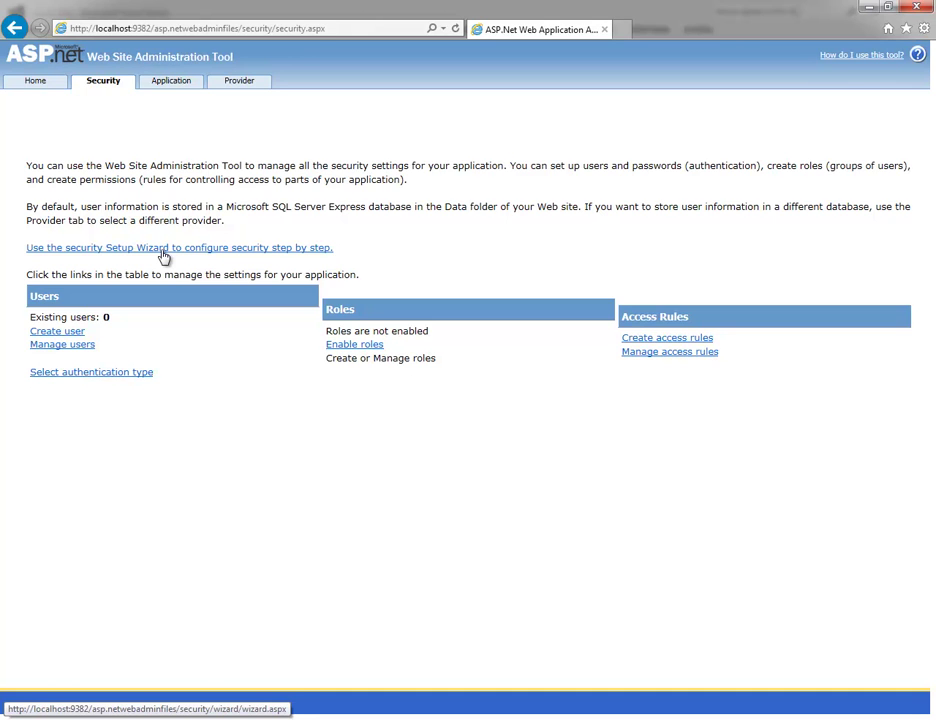
{"action": "left_click", "coordinate": [164, 250]}
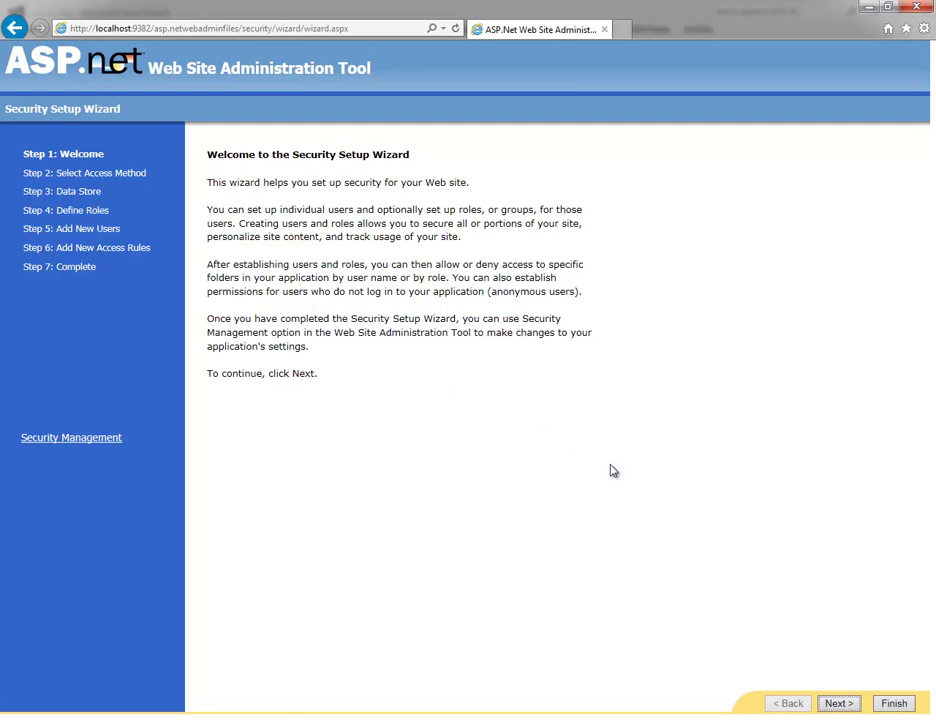
Step: Advance past Welcome, keep 'From the internet' access, and continue past Data Store
{"action": "left_click", "coordinate": [839, 704]}
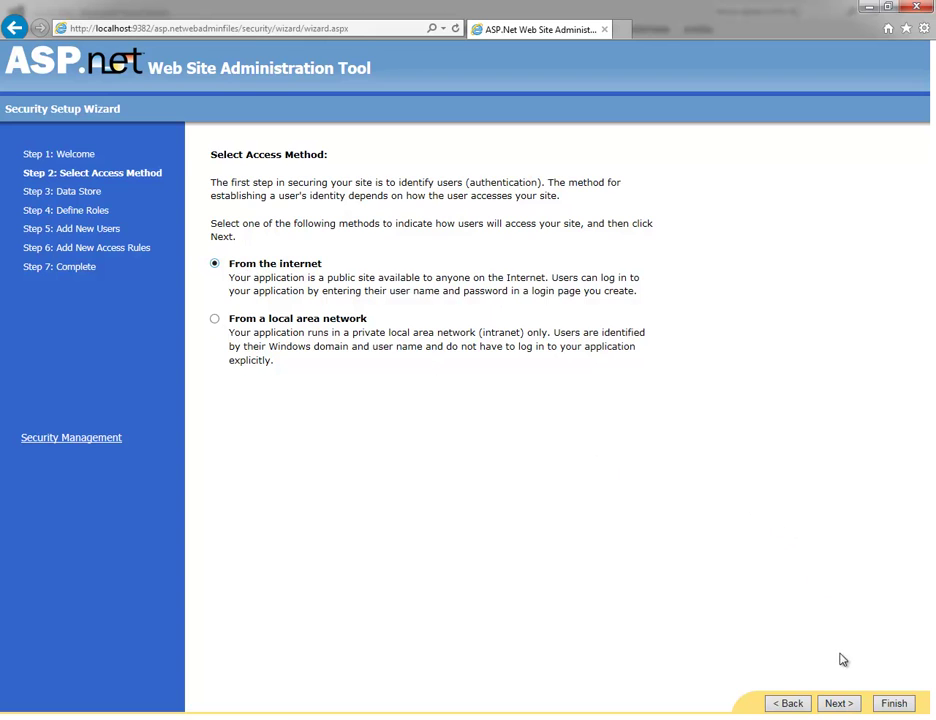
{"action": "left_click", "coordinate": [841, 706]}
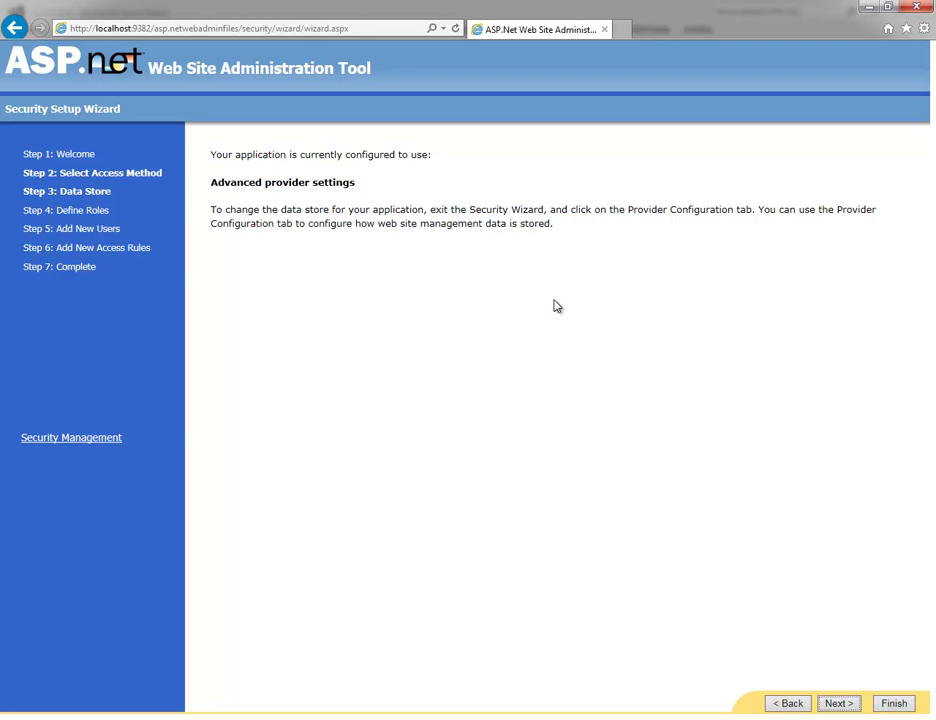
{"action": "left_click", "coordinate": [838, 704]}
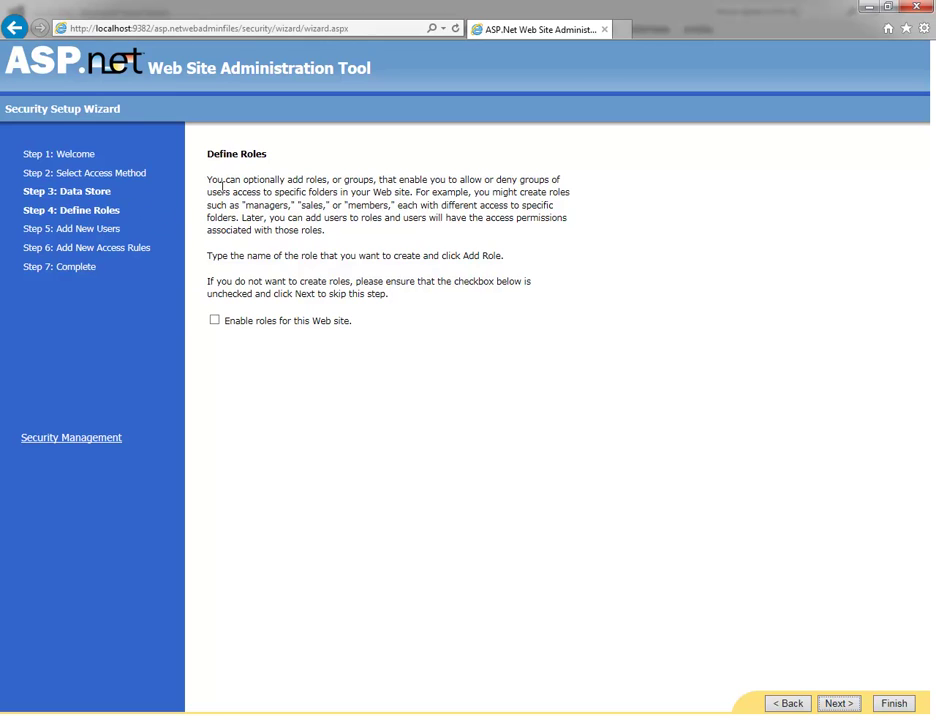
Step: Enable roles, add the role 'acceso', and continue to Add New Users
{"action": "left_click", "coordinate": [215, 322]}
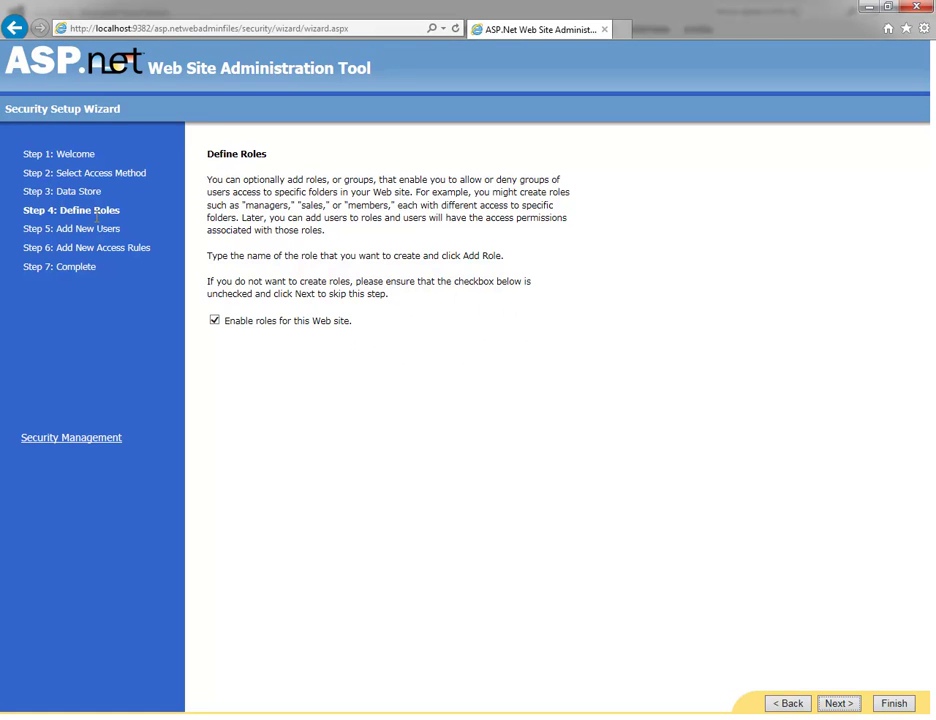
{"action": "left_click", "coordinate": [838, 704]}
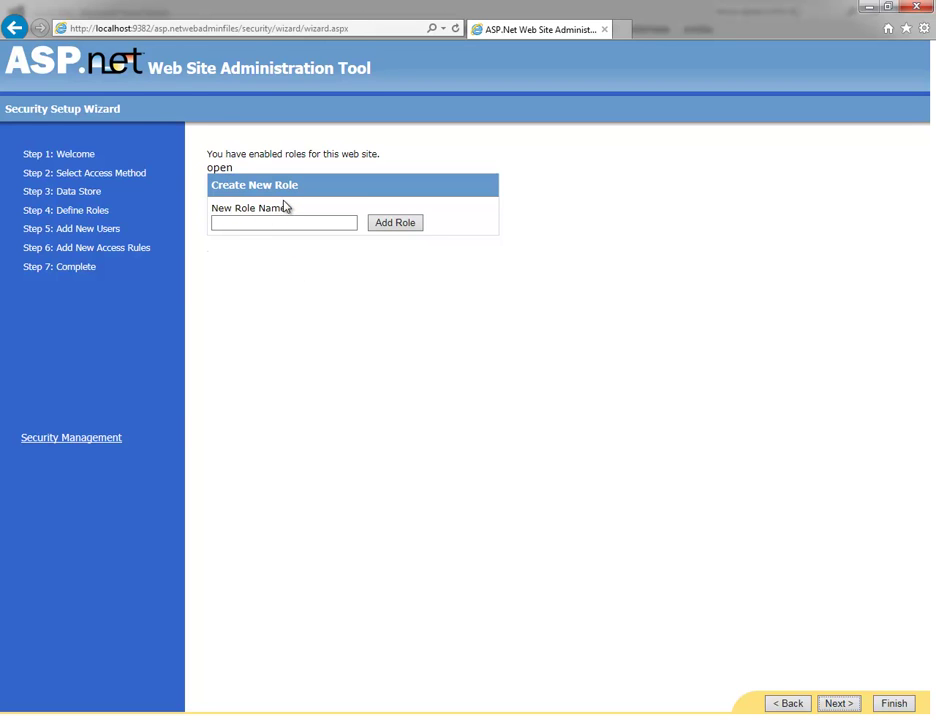
{"action": "left_click", "coordinate": [238, 220]}
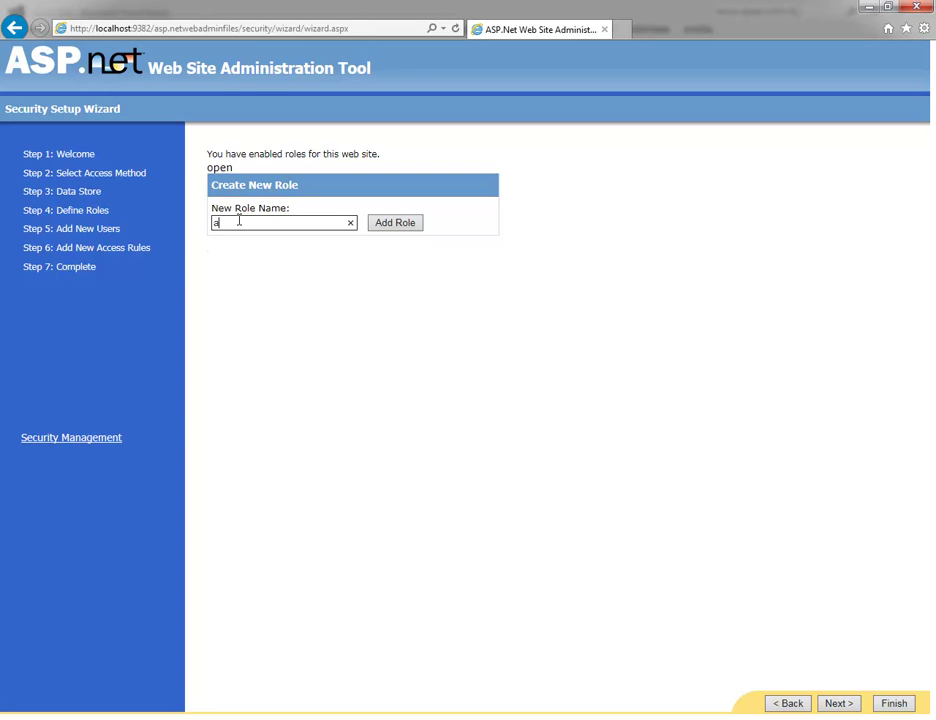
{"action": "type", "text": "acceso"}
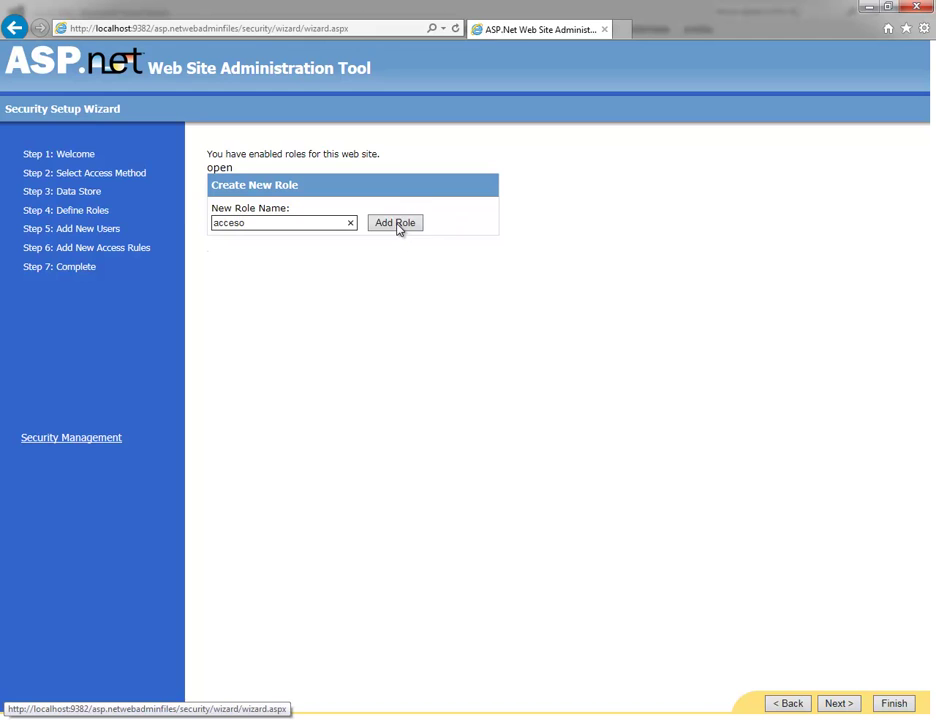
{"action": "left_click", "coordinate": [399, 226]}
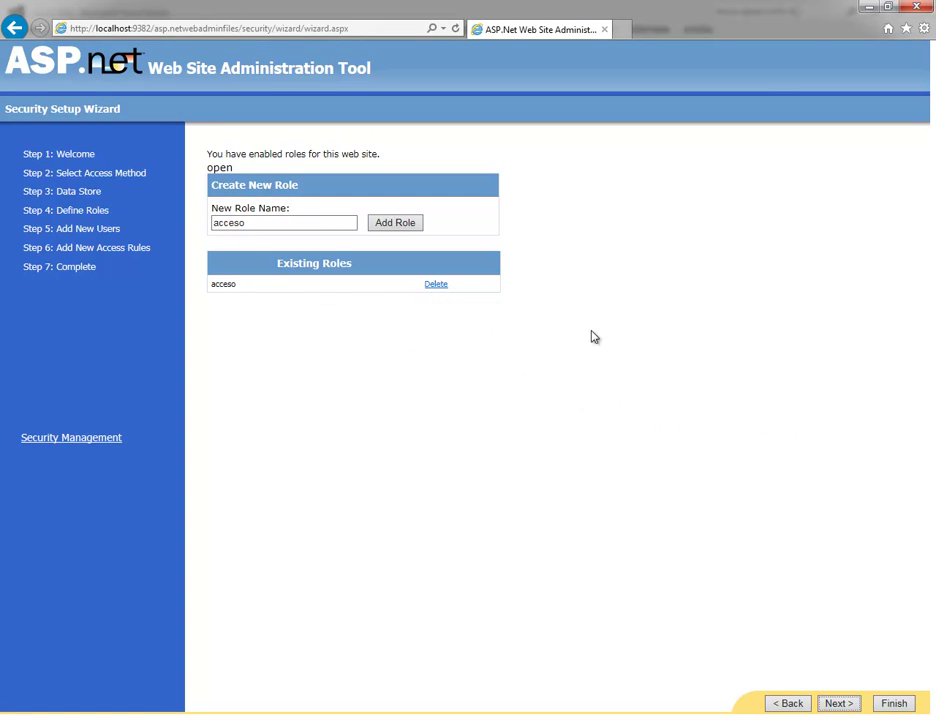
{"action": "left_click", "coordinate": [840, 704]}
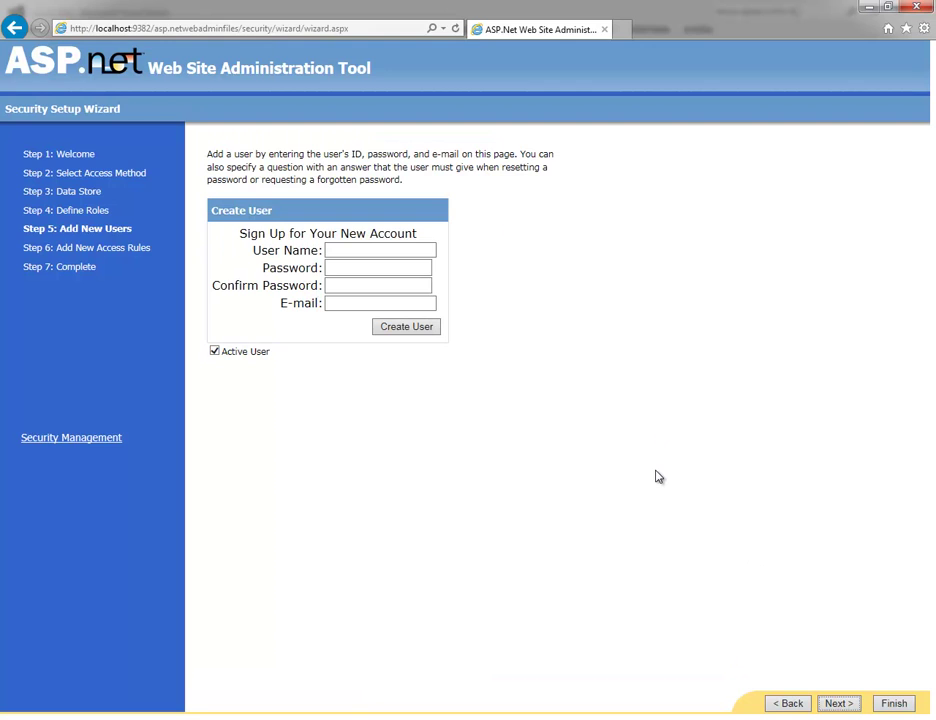
Step: Create the first user with a user name, password, confirmation and e-mail address
{"action": "left_click", "coordinate": [343, 251]}
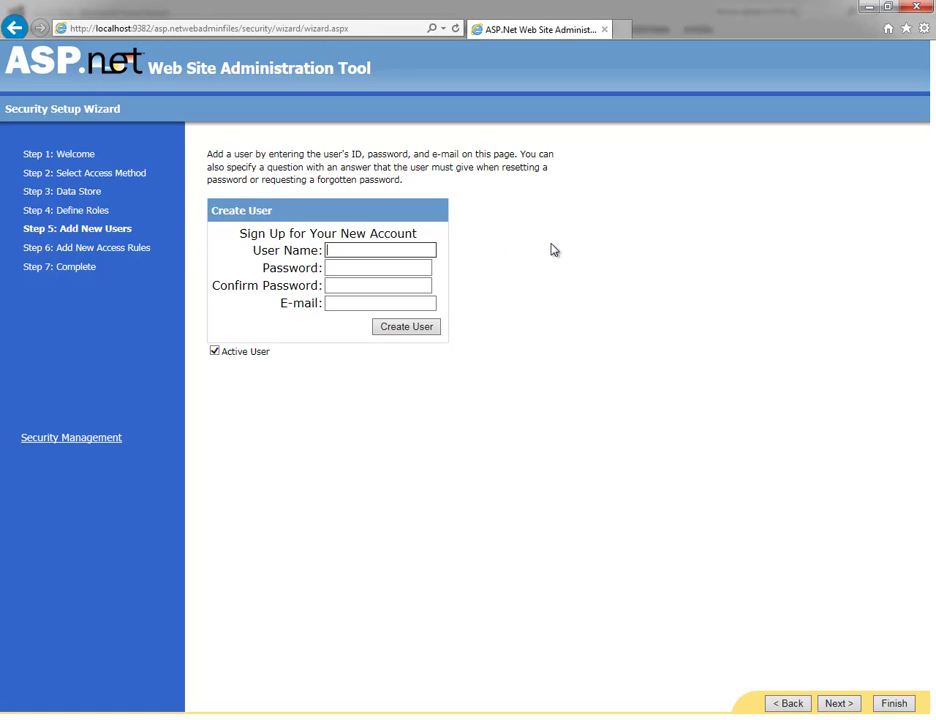
{"action": "type", "text": "jmartinez"}
{"action": "key", "text": "Tab"}
{"action": "type", "text": "Pa$"}
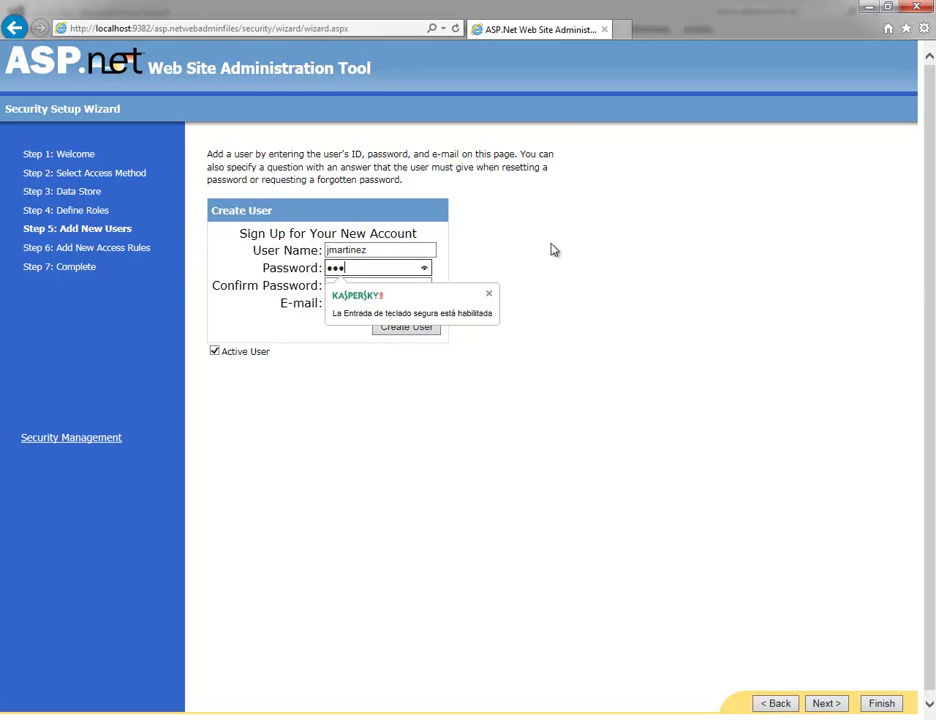
{"action": "key", "text": "BackSpace"}
{"action": "key", "text": "BackSpace"}
{"action": "key", "text": "BackSpace"}
{"action": "type", "text": "P"}
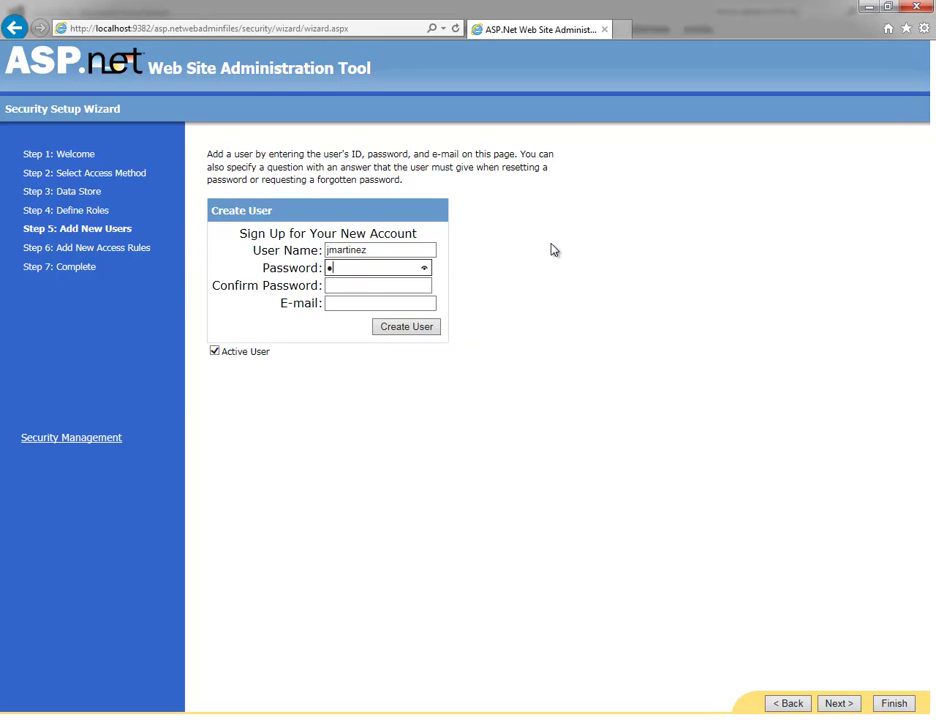
{"action": "type", "text": "a$$"}
{"action": "left_click", "coordinate": [391, 286]}
{"action": "type", "text": "P"}
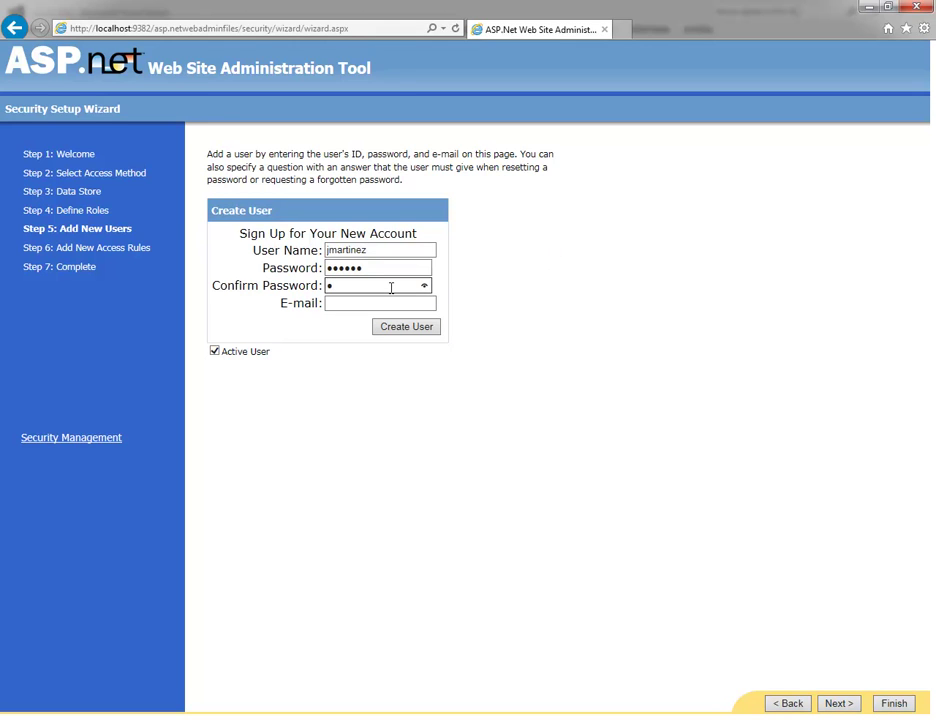
{"action": "type", "text": "a$$w0"}
{"action": "left_click", "coordinate": [343, 304]}
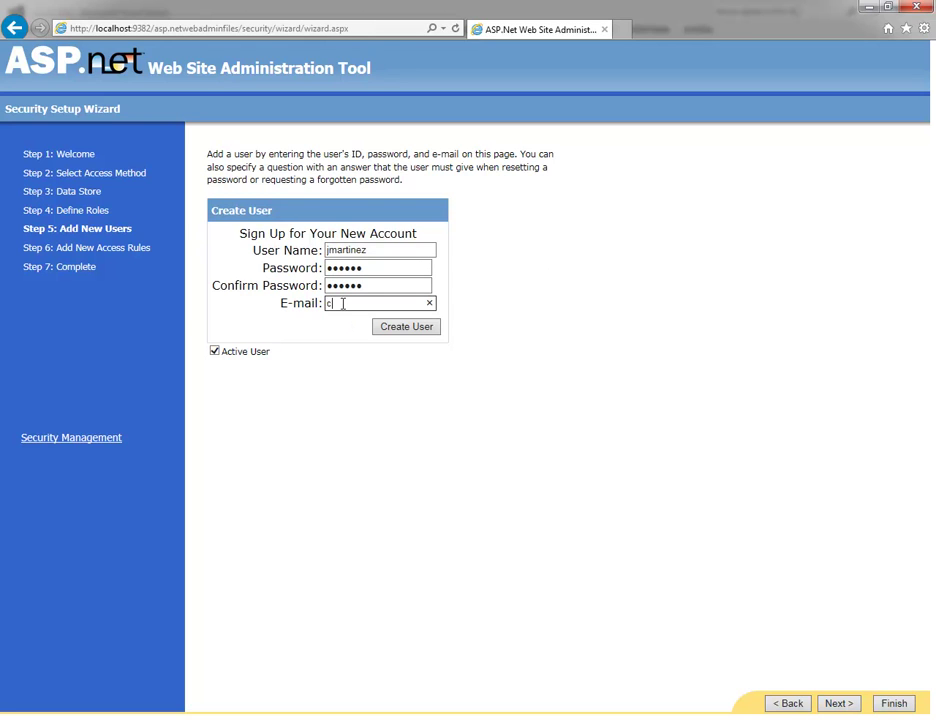
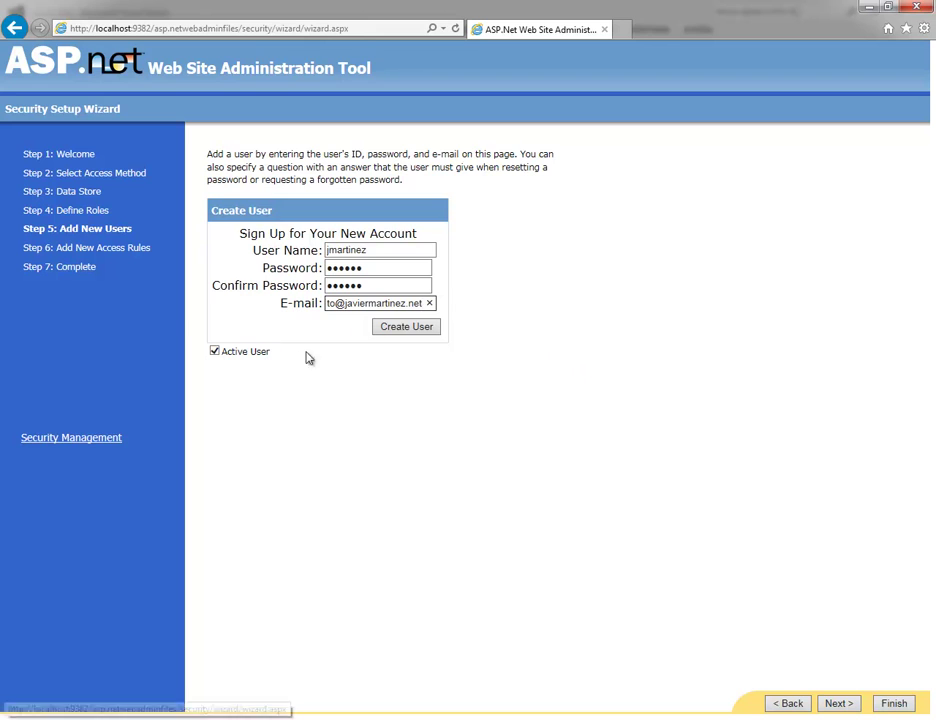
{"action": "left_click", "coordinate": [408, 330]}
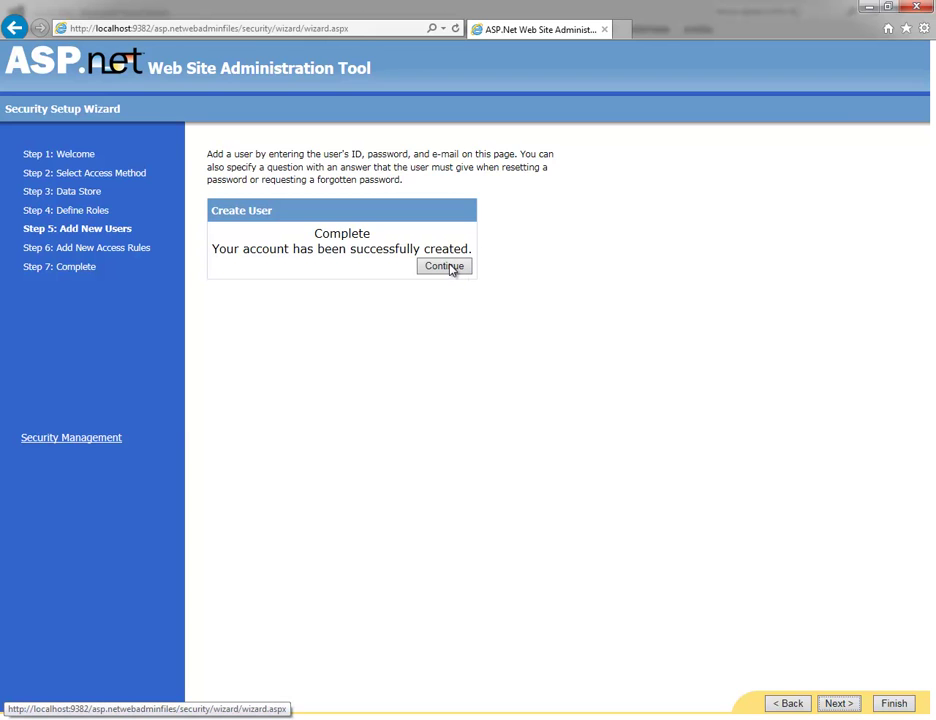
{"action": "left_click", "coordinate": [447, 266]}
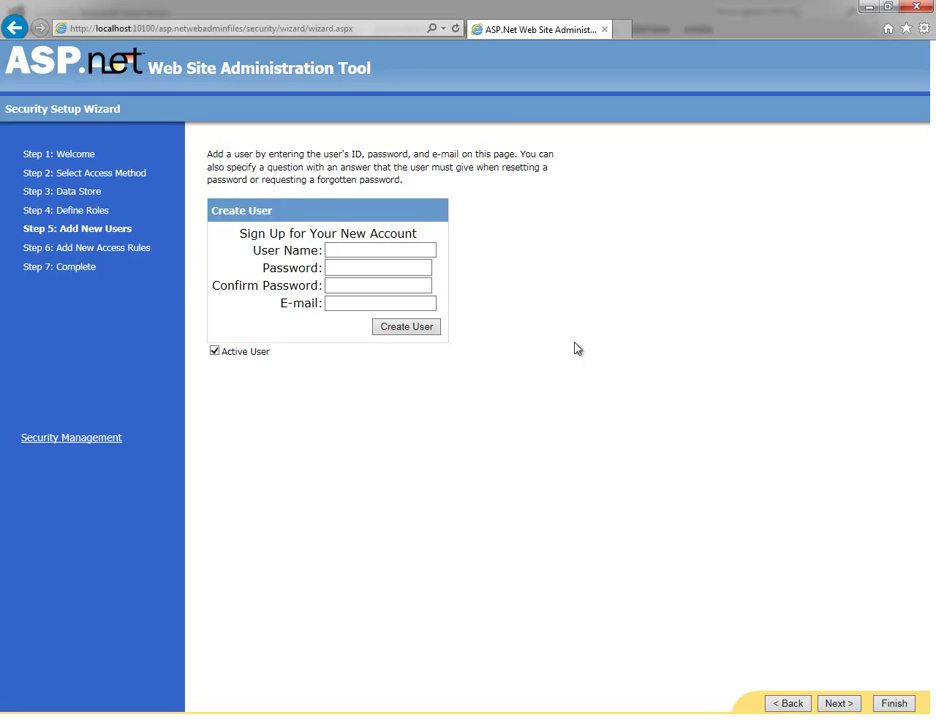
Step: Create the admin user with a password and e-mail, then return to a blank form
{"action": "left_click", "coordinate": [365, 249]}
{"action": "type", "text": "a"}
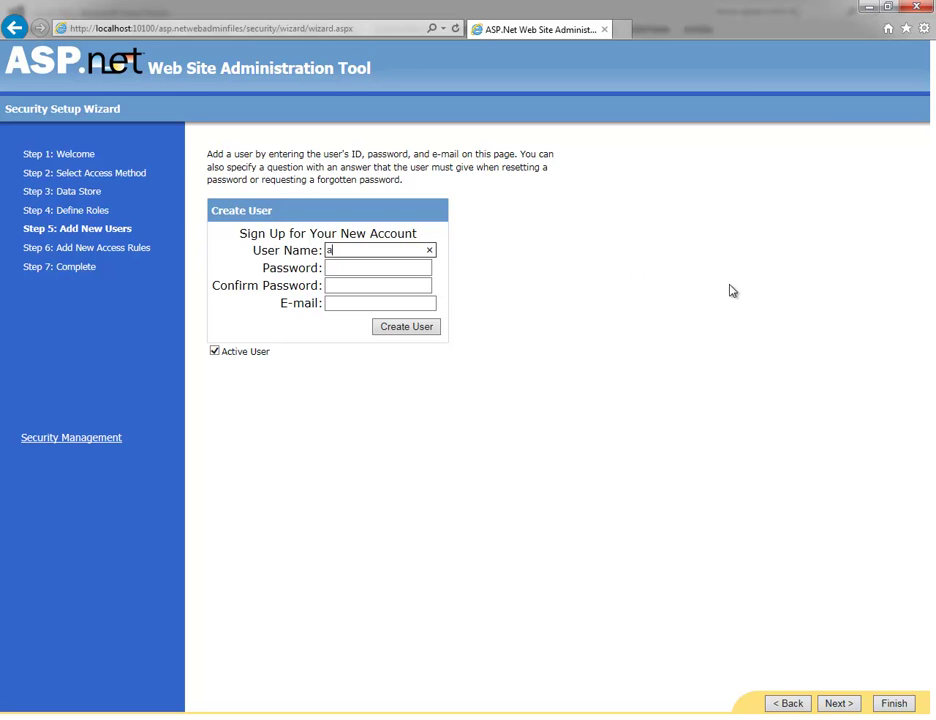
{"action": "type", "text": "dmin"}
{"action": "key", "text": "Tab"}
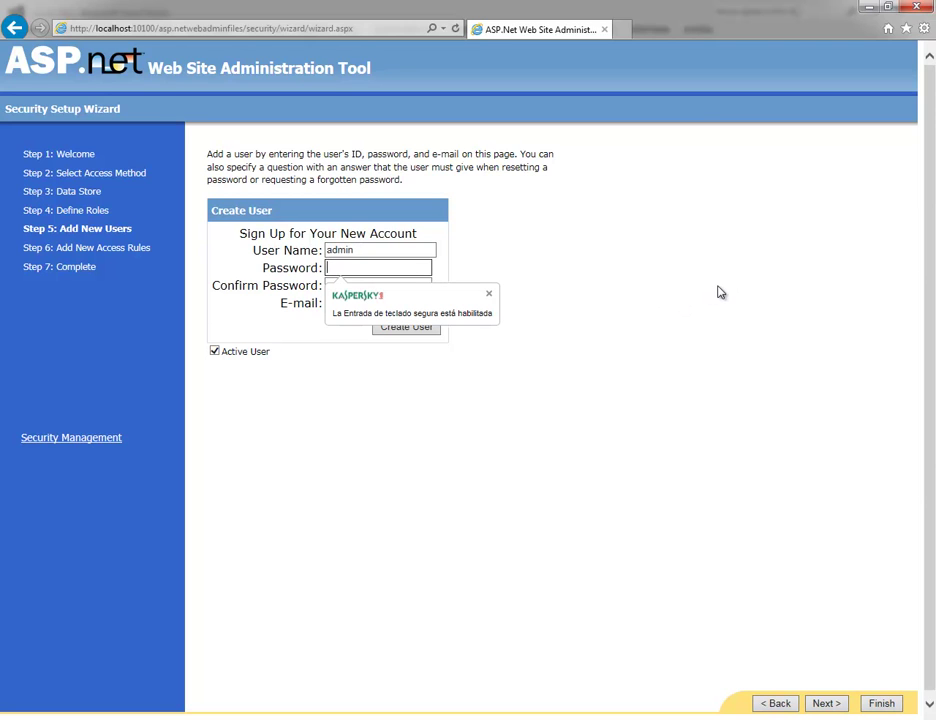
{"action": "type", "text": "pass"}
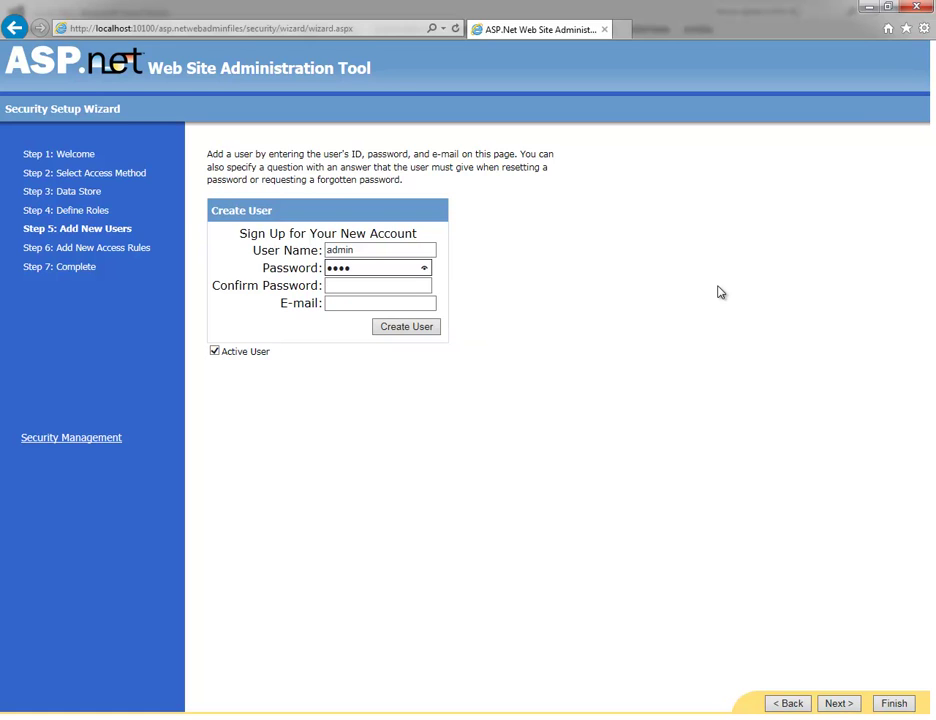
{"action": "left_click", "coordinate": [398, 287]}
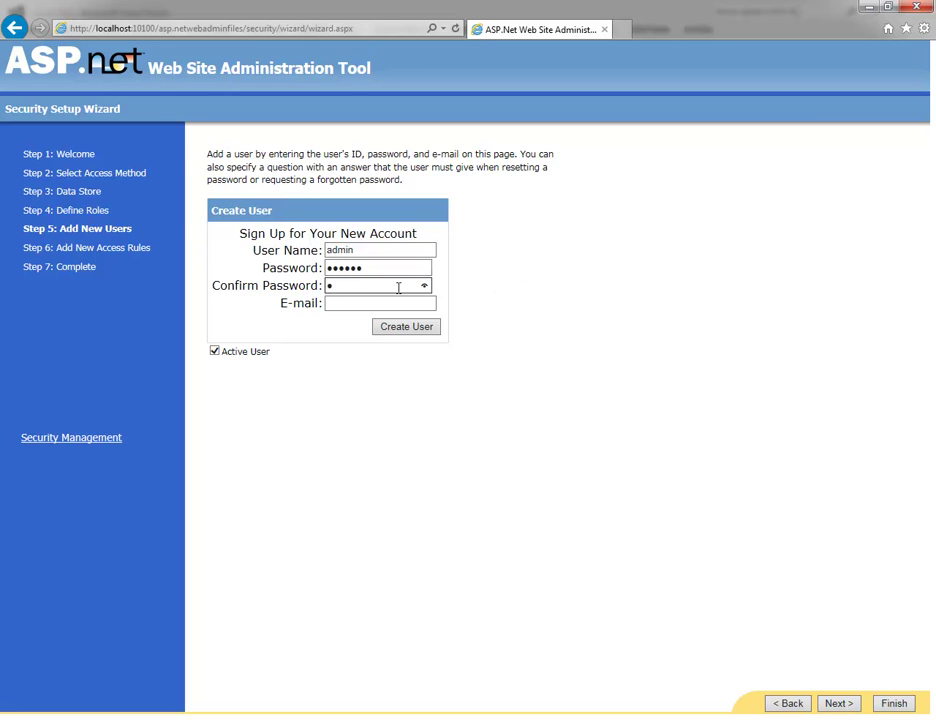
{"action": "type", "text": "passwd"}
{"action": "key", "text": "Tab"}
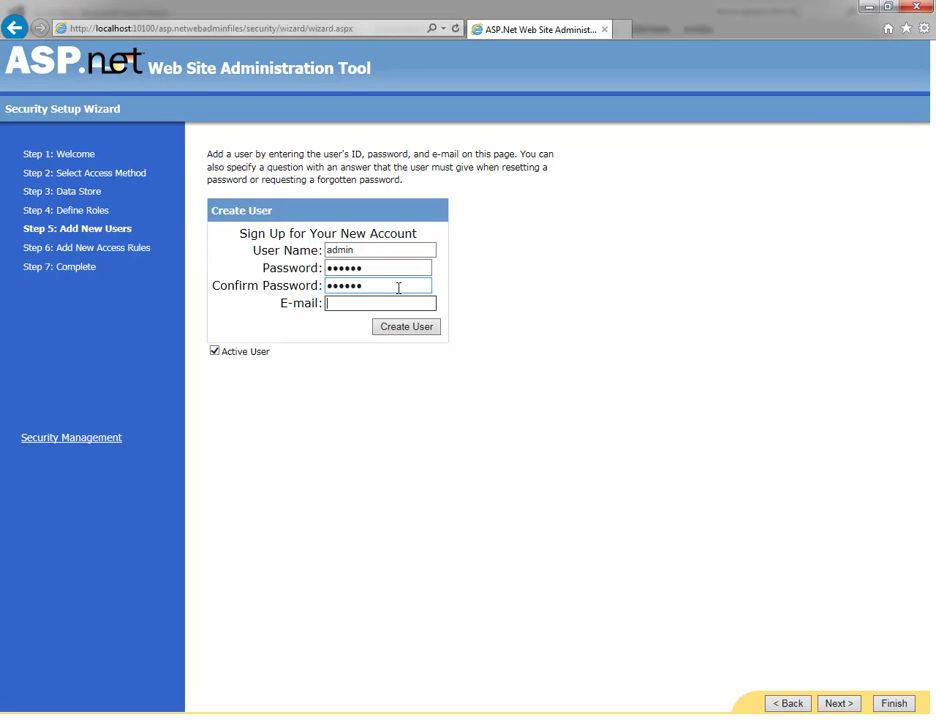
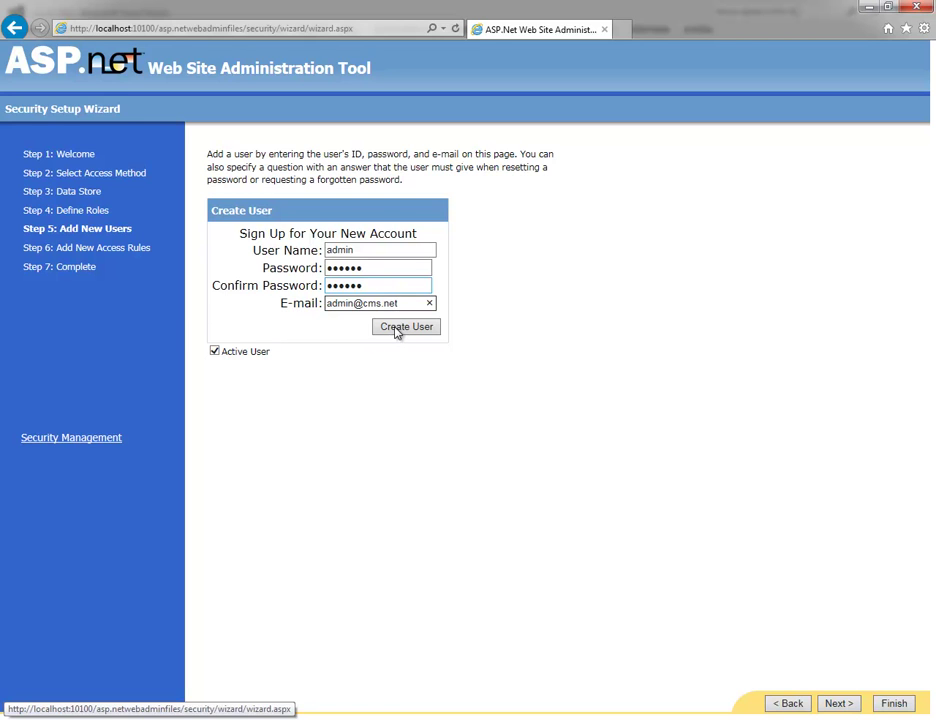
{"action": "left_click", "coordinate": [398, 328]}
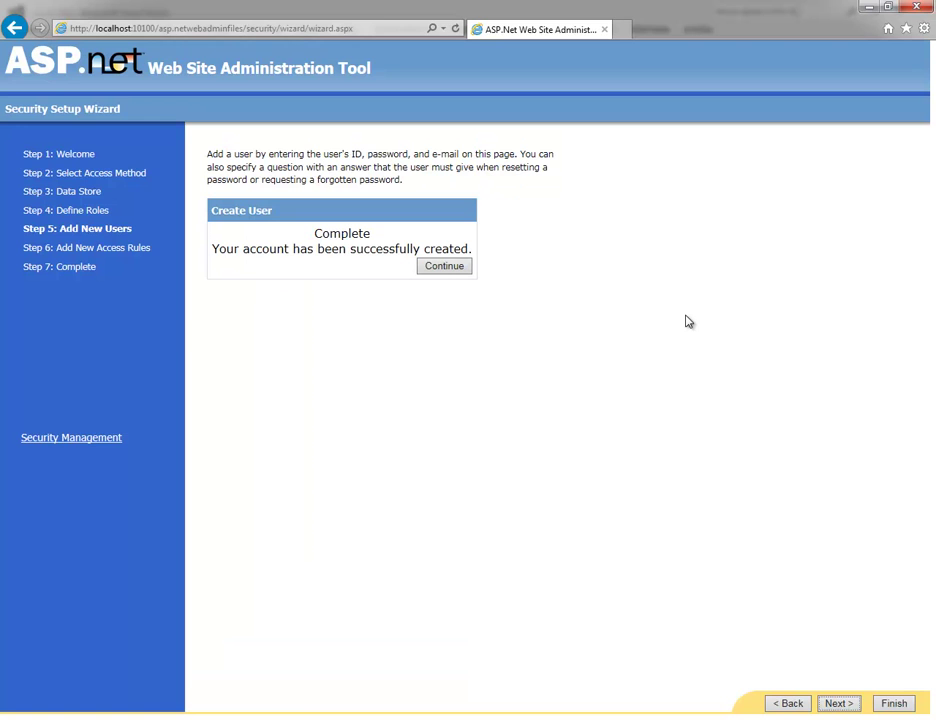
{"action": "left_click", "coordinate": [445, 266]}
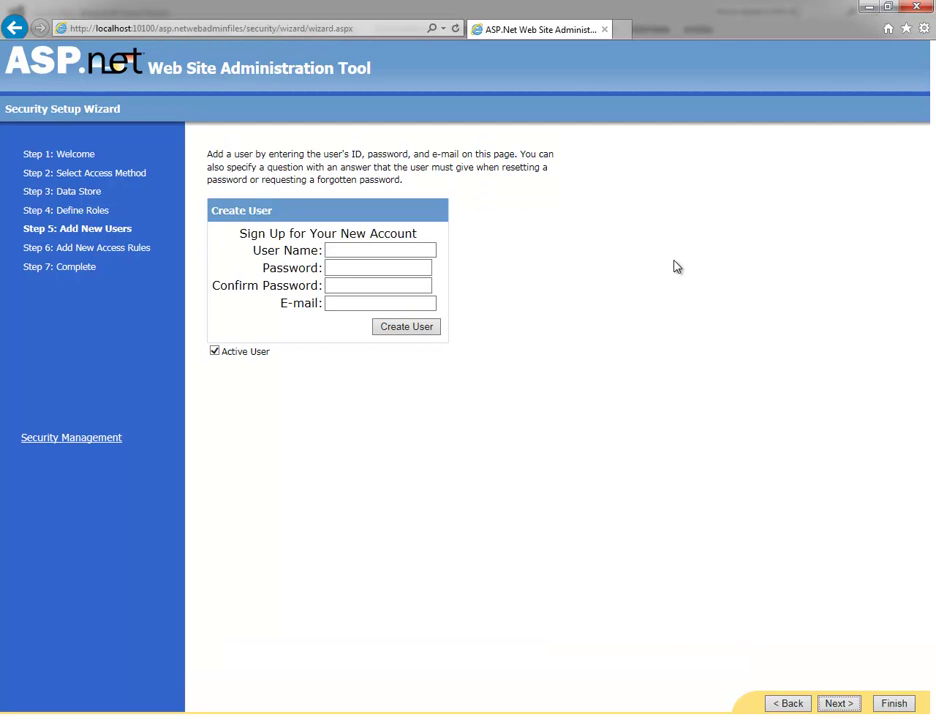
Step: Add an Allow rule for All Users on the cursoCMS admin folder
{"action": "left_click", "coordinate": [840, 704]}
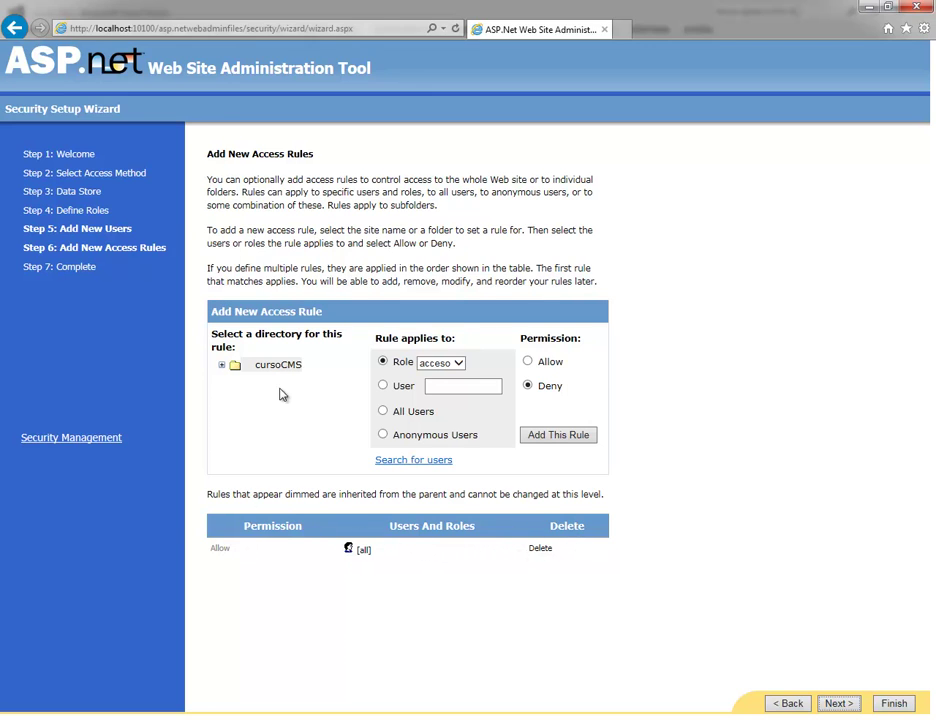
{"action": "left_click", "coordinate": [223, 368]}
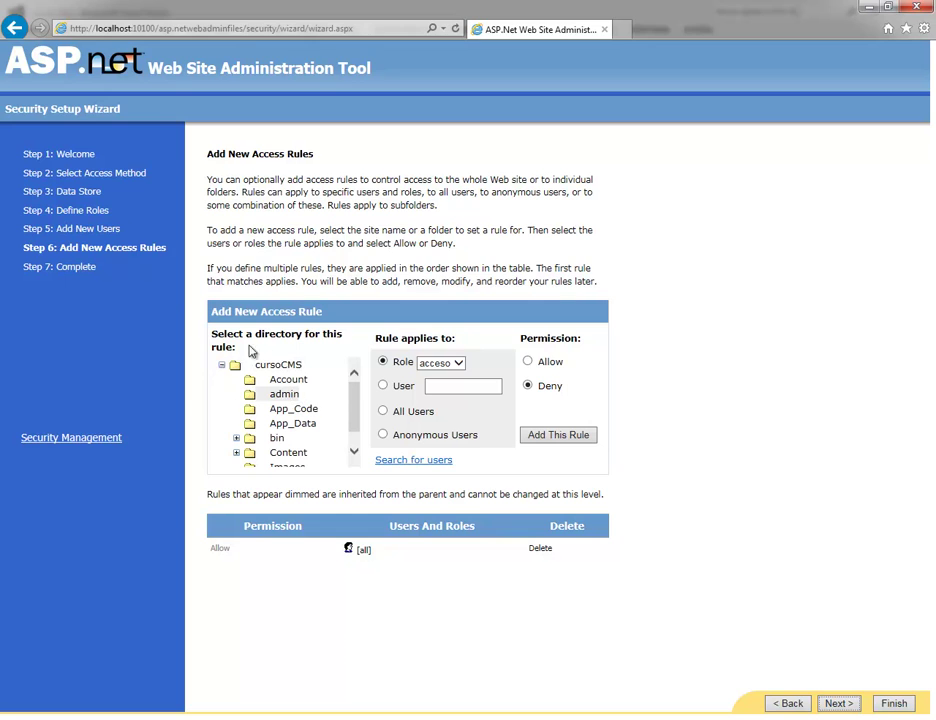
{"action": "left_click", "coordinate": [285, 398]}
{"action": "left_click", "coordinate": [385, 416]}
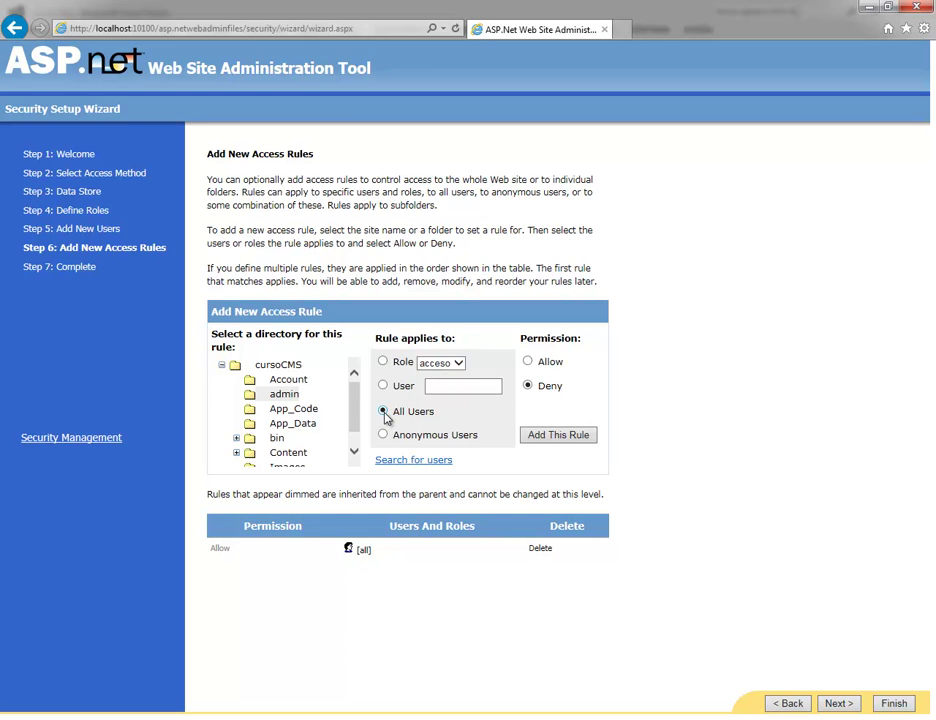
{"action": "left_click", "coordinate": [528, 363]}
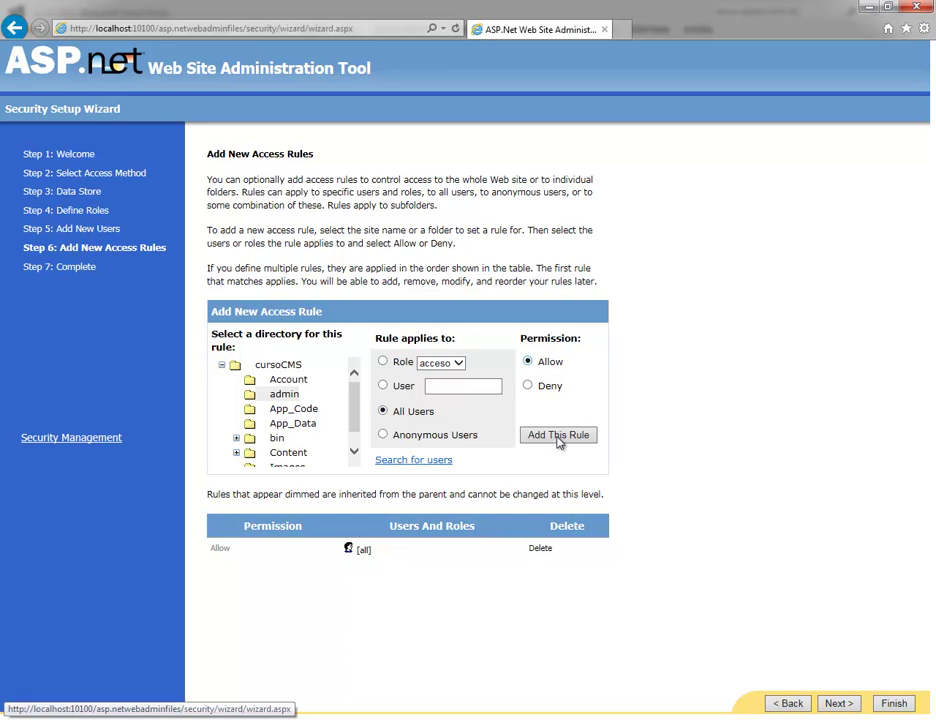
{"action": "left_click", "coordinate": [558, 436]}
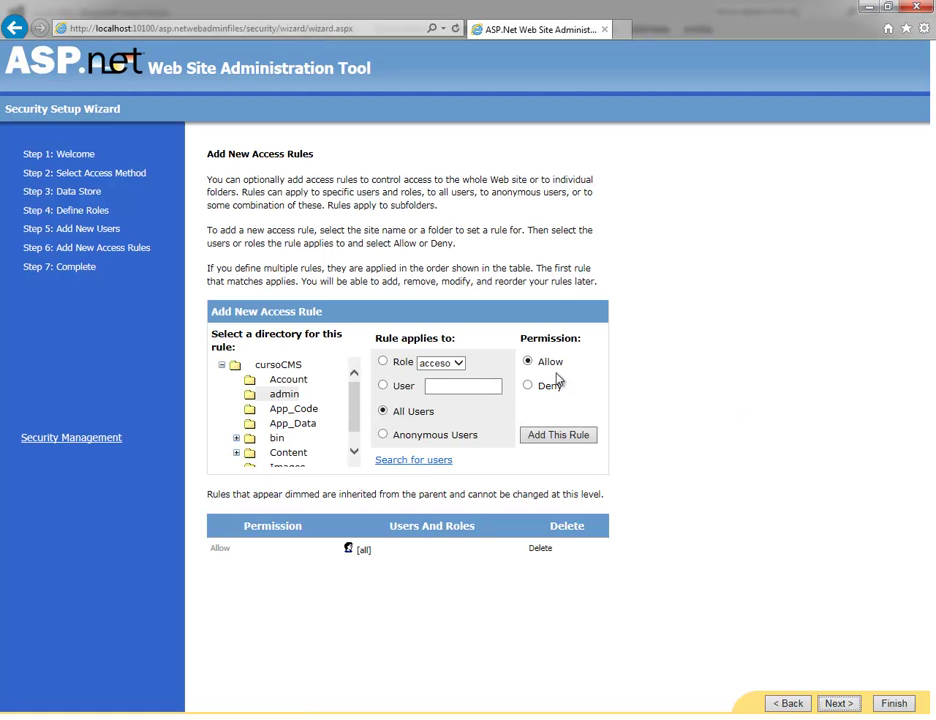
Step: Add a Deny rule for Anonymous Users on the admin folder and review the rules
{"action": "left_click", "coordinate": [282, 397]}
{"action": "left_click", "coordinate": [383, 437]}
{"action": "left_click", "coordinate": [528, 386]}
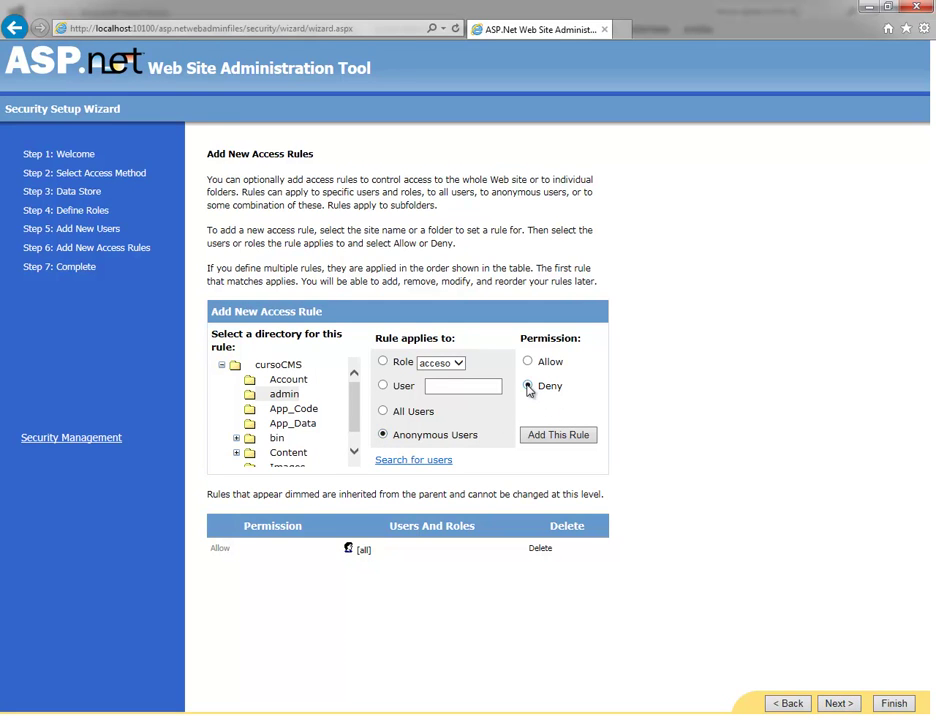
{"action": "left_click", "coordinate": [556, 437]}
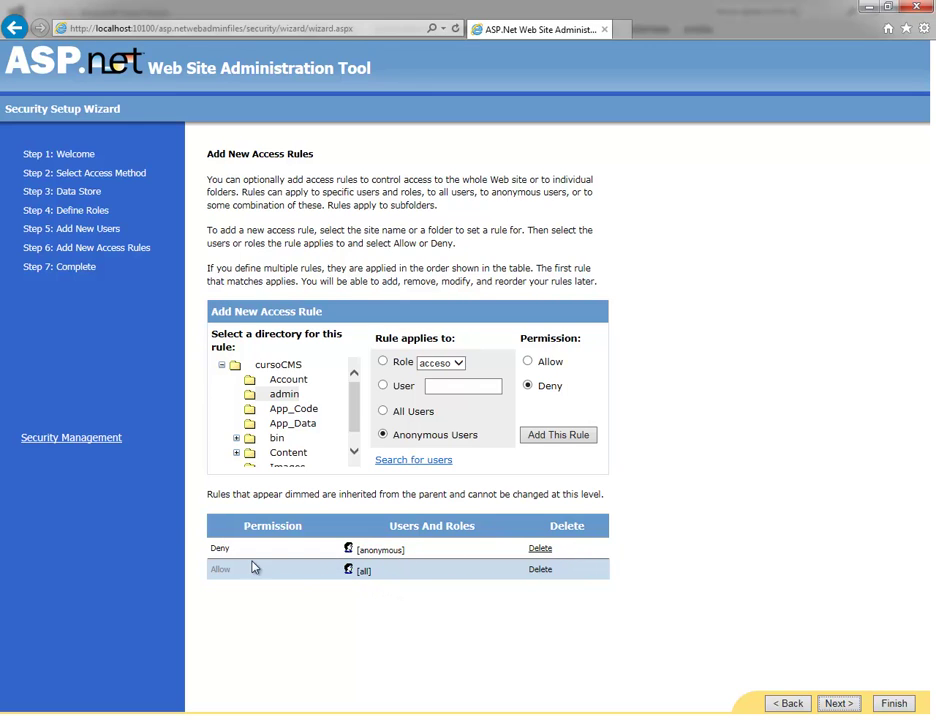
{"action": "double_click", "coordinate": [212, 570]}
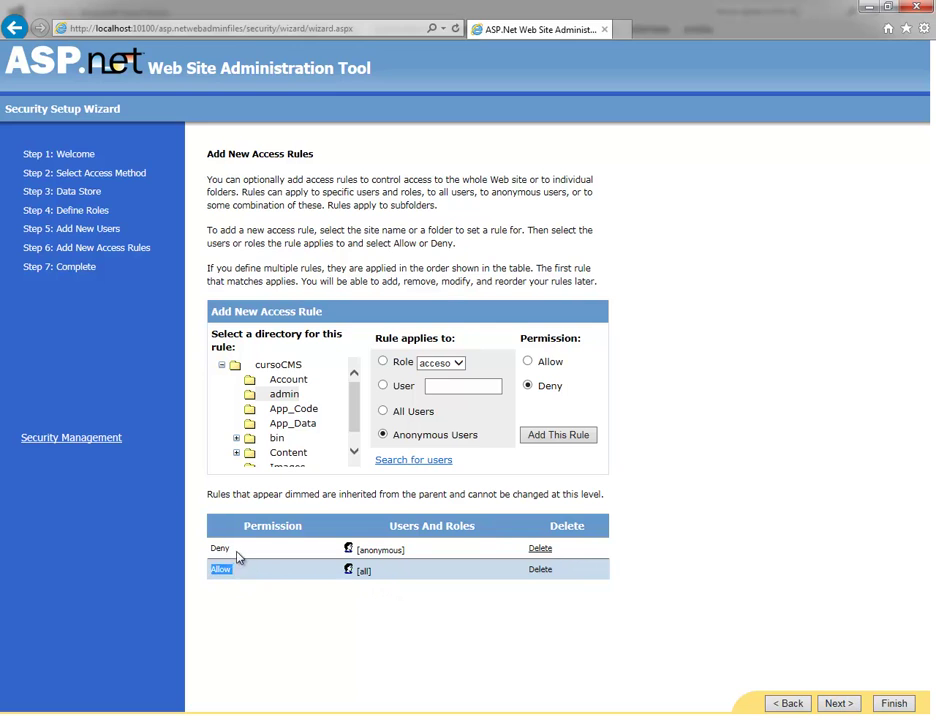
{"action": "double_click", "coordinate": [220, 548]}
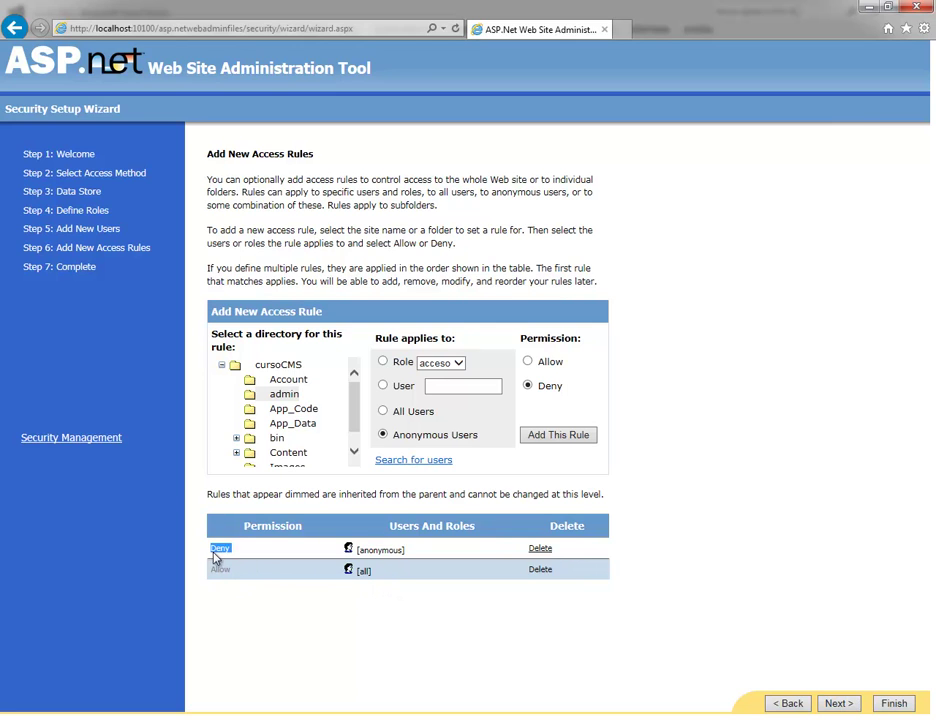
Step: Finish the wizard, view the two users under Manage users, and close Internet Explorer
{"action": "left_click", "coordinate": [840, 704]}
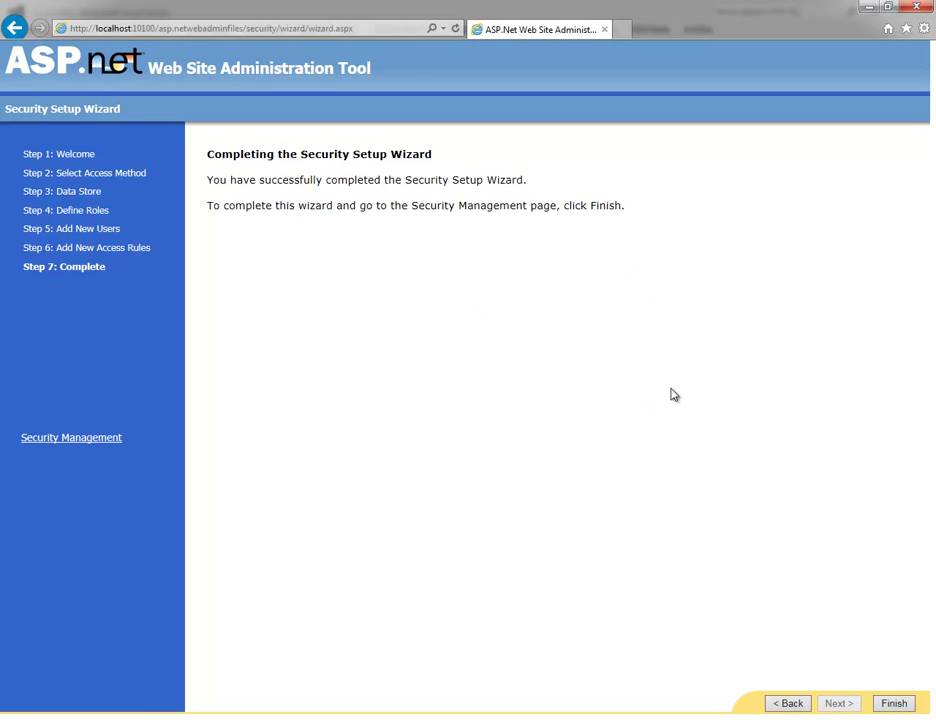
{"action": "left_click", "coordinate": [896, 704]}
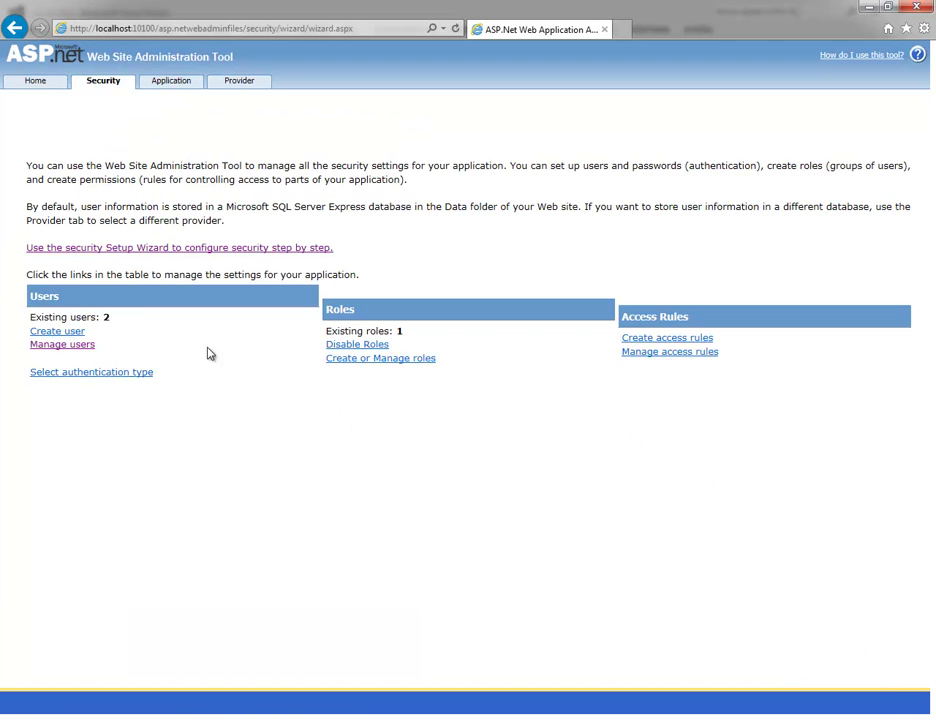
{"action": "left_click", "coordinate": [62, 344]}
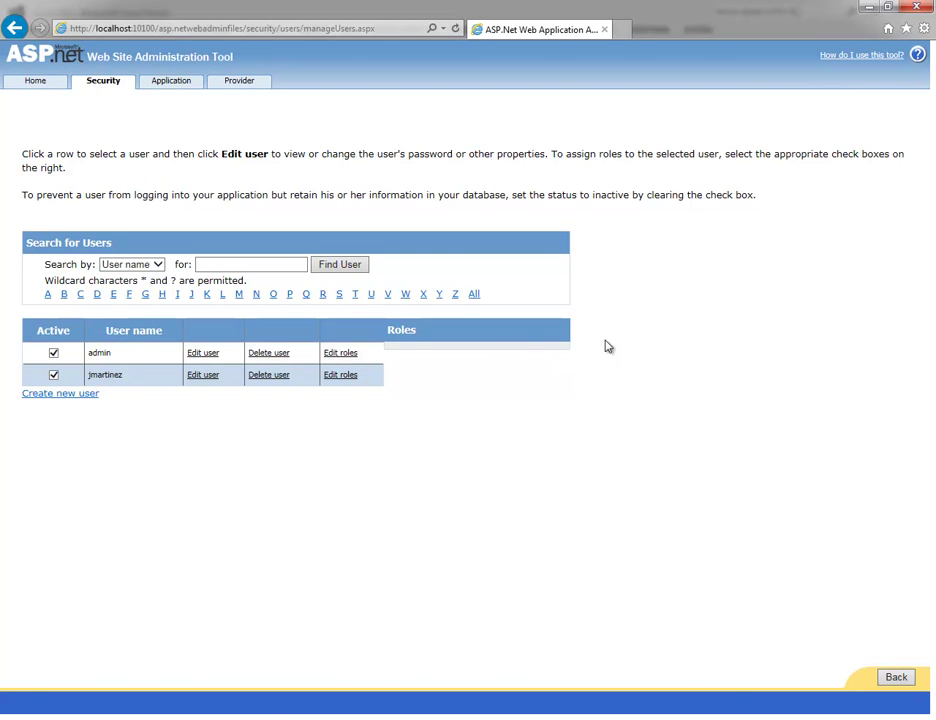
{"action": "left_click", "coordinate": [913, 9]}
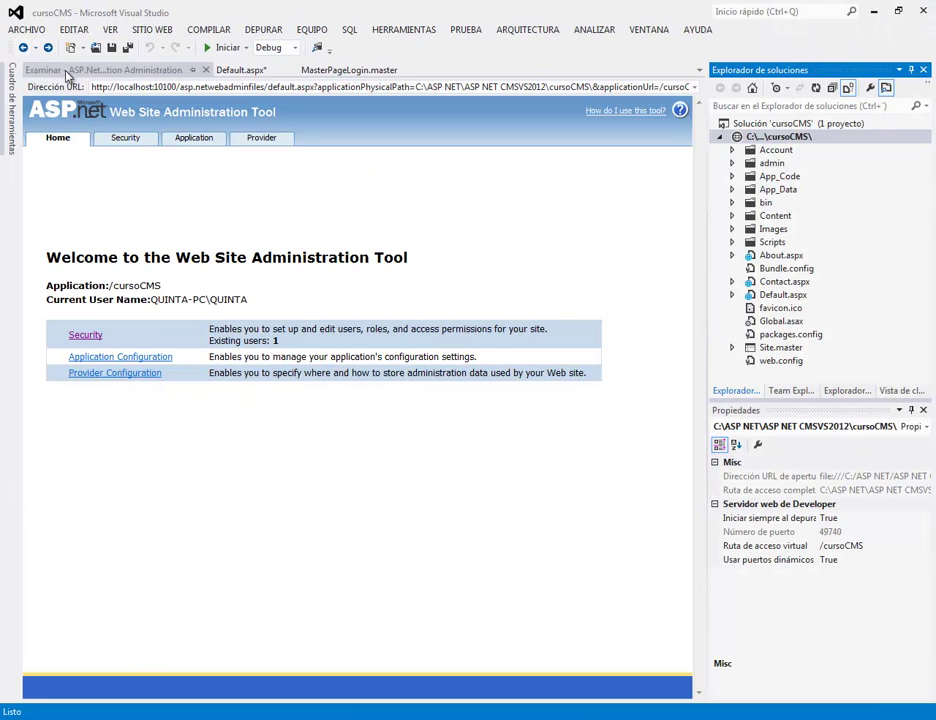
Step: Check the admin tool's Security and Home pages, then save Default.aspx with Guardar
{"action": "left_click", "coordinate": [87, 339]}
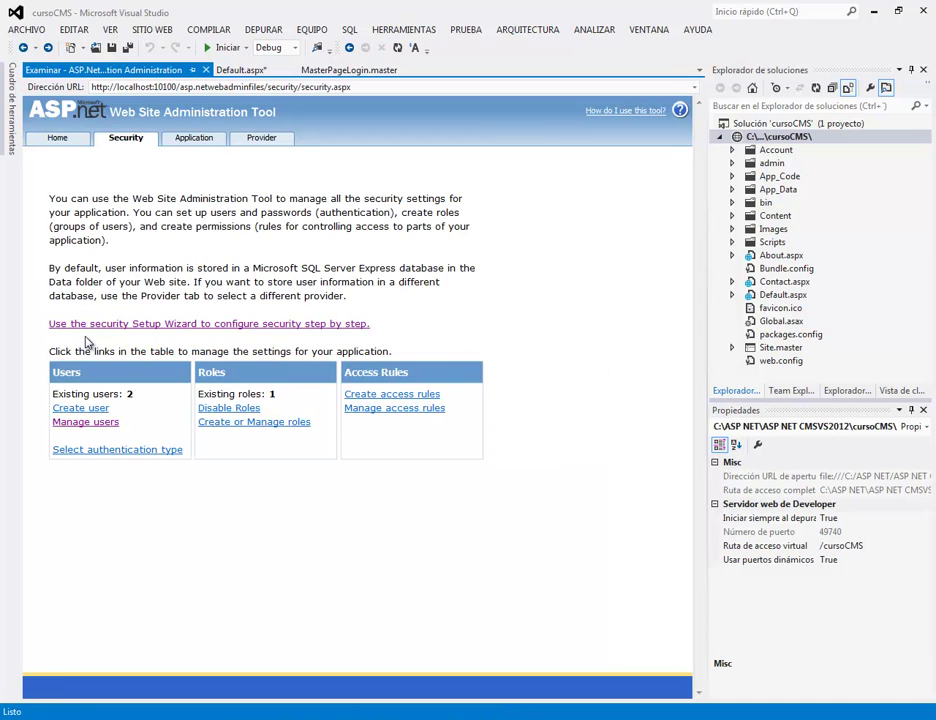
{"action": "left_click", "coordinate": [57, 142]}
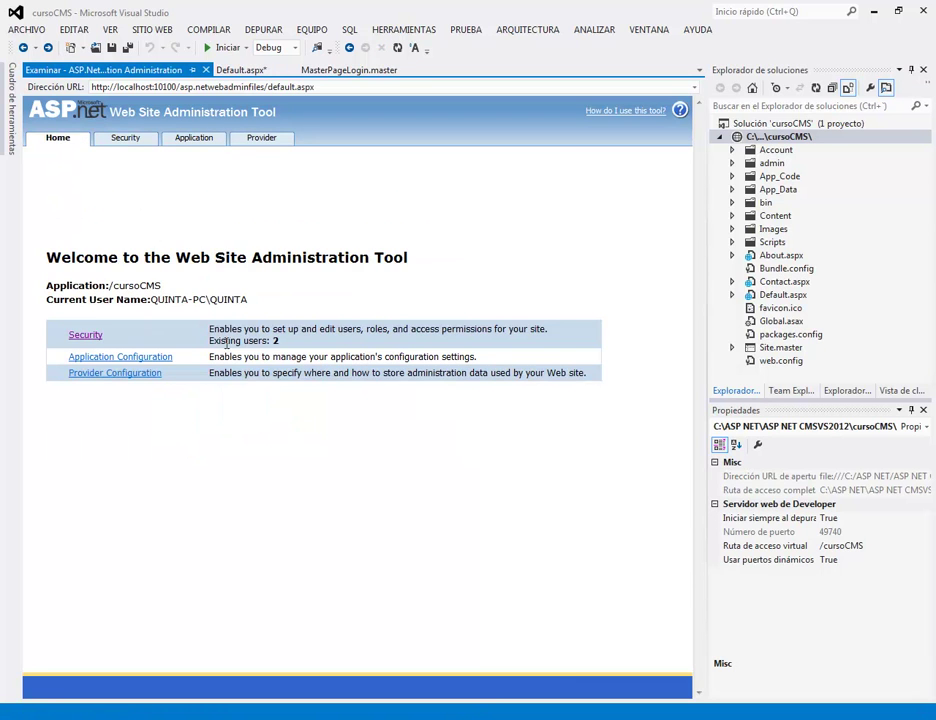
{"action": "left_click", "coordinate": [242, 70]}
{"action": "right_click", "coordinate": [256, 78]}
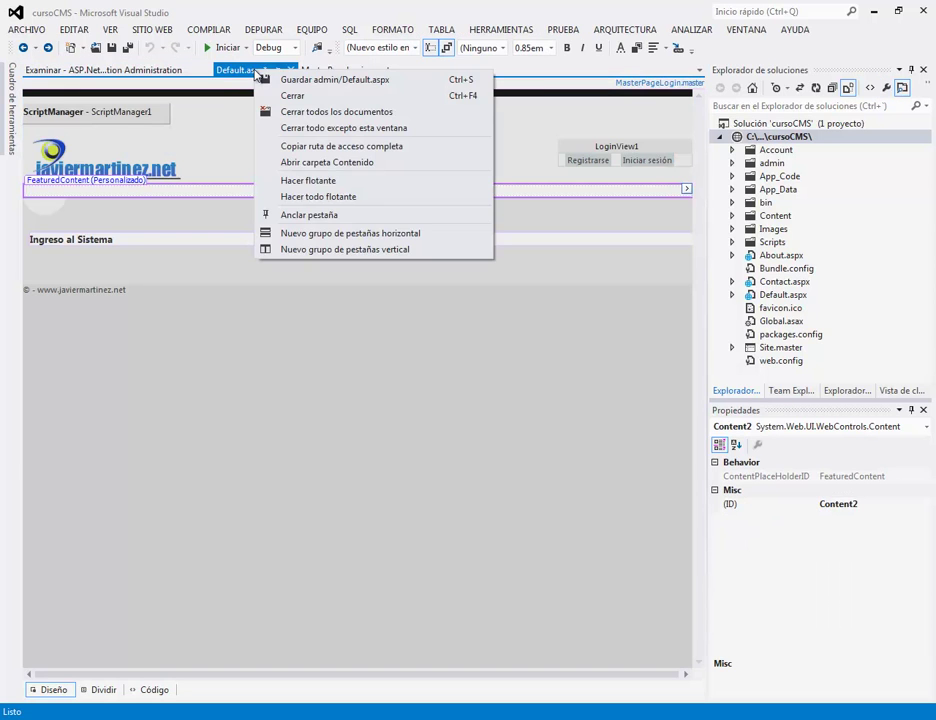
{"action": "left_click", "coordinate": [264, 78]}
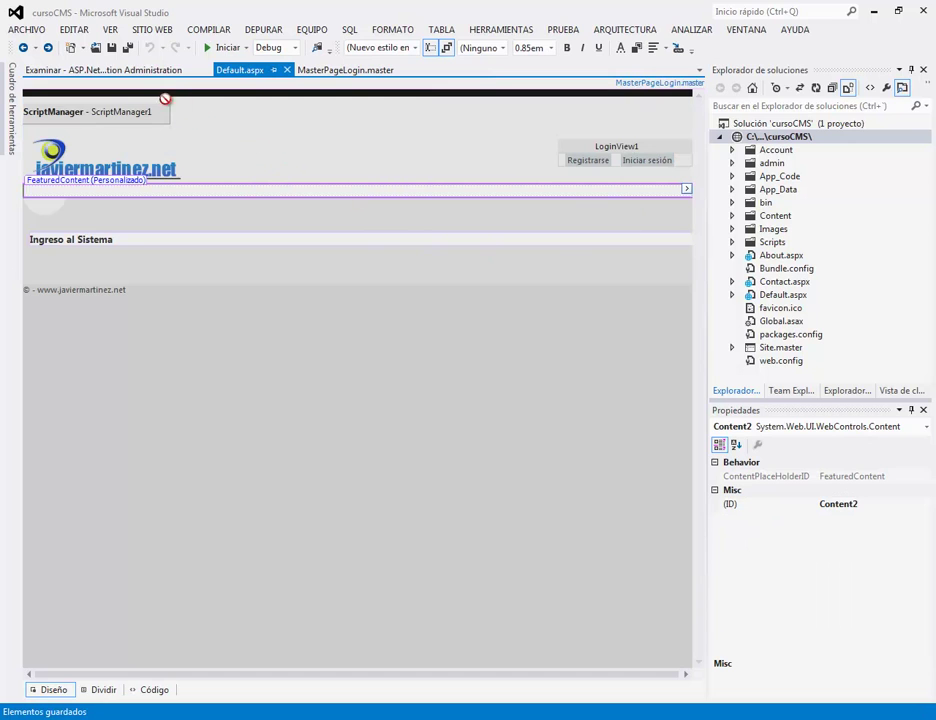
Step: Close the Web Site Administration Tool tab and open web.config from Solution Explorer
{"action": "left_click", "coordinate": [135, 74]}
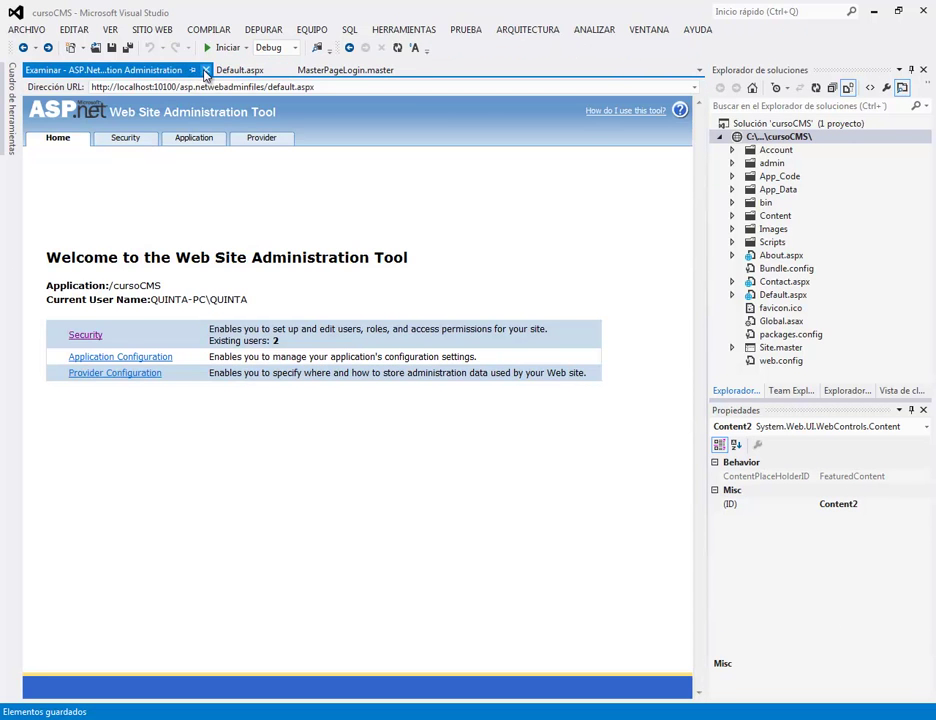
{"action": "left_click", "coordinate": [205, 70]}
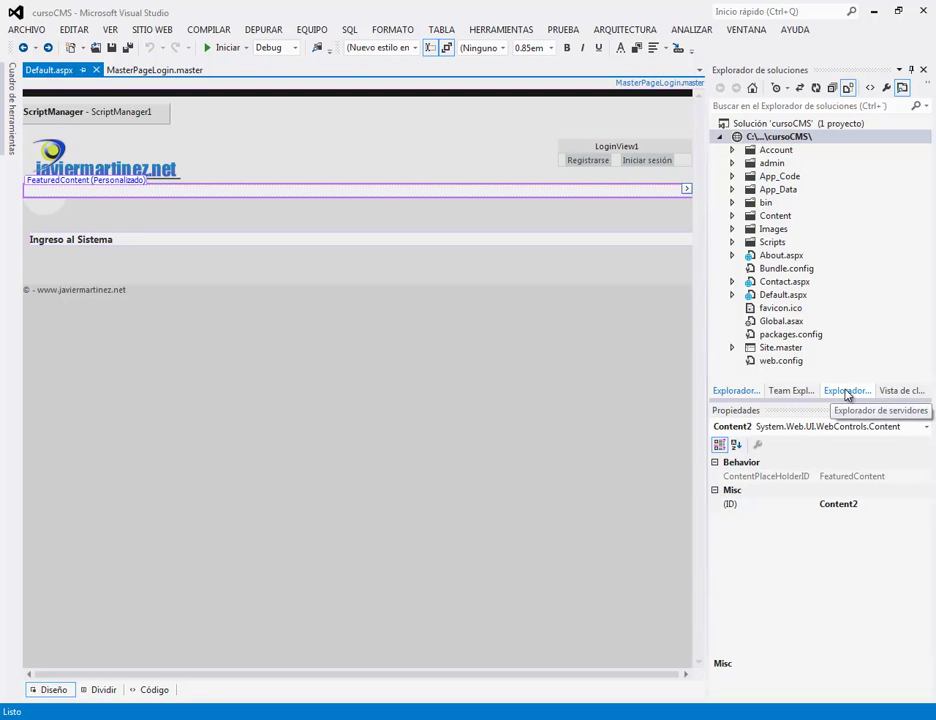
{"action": "double_click", "coordinate": [778, 361]}
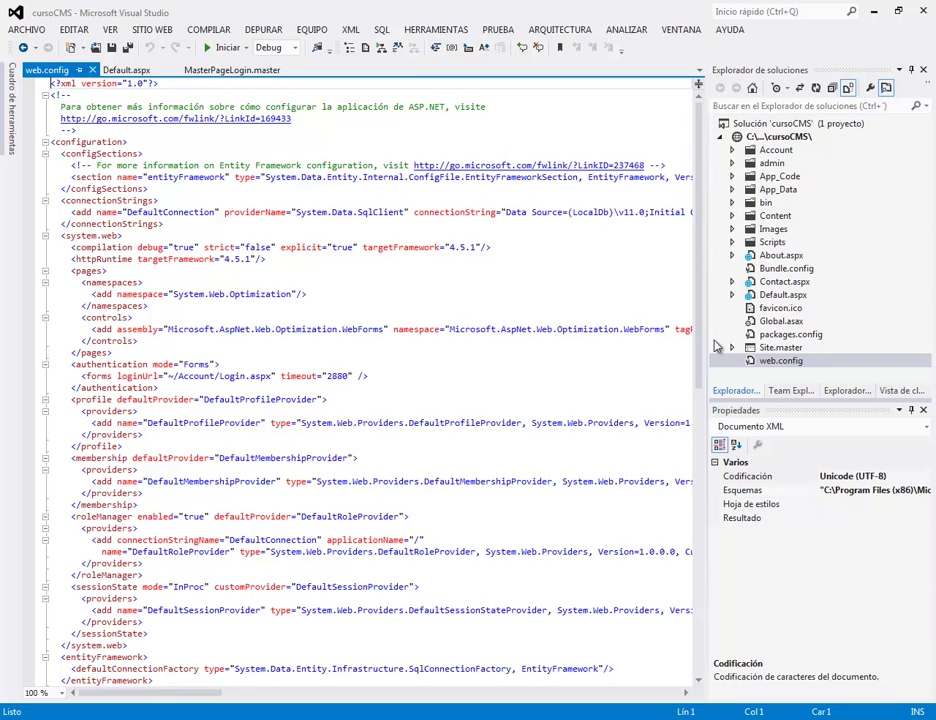
Step: Scroll across web.config's membership and role provider settings, then show the Server Explorer data connections
{"action": "left_click", "coordinate": [686, 692]}
{"action": "left_click", "coordinate": [686, 692]}
{"action": "left_click_drag", "start_coordinate": [686, 692], "coordinate": [686, 692]}
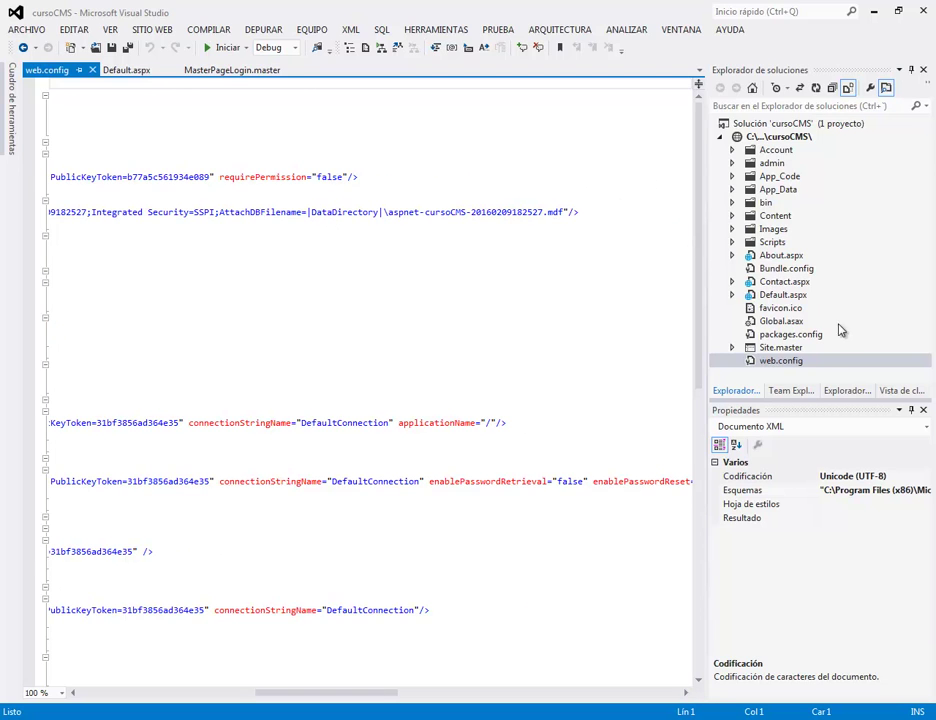
{"action": "left_click", "coordinate": [847, 391]}
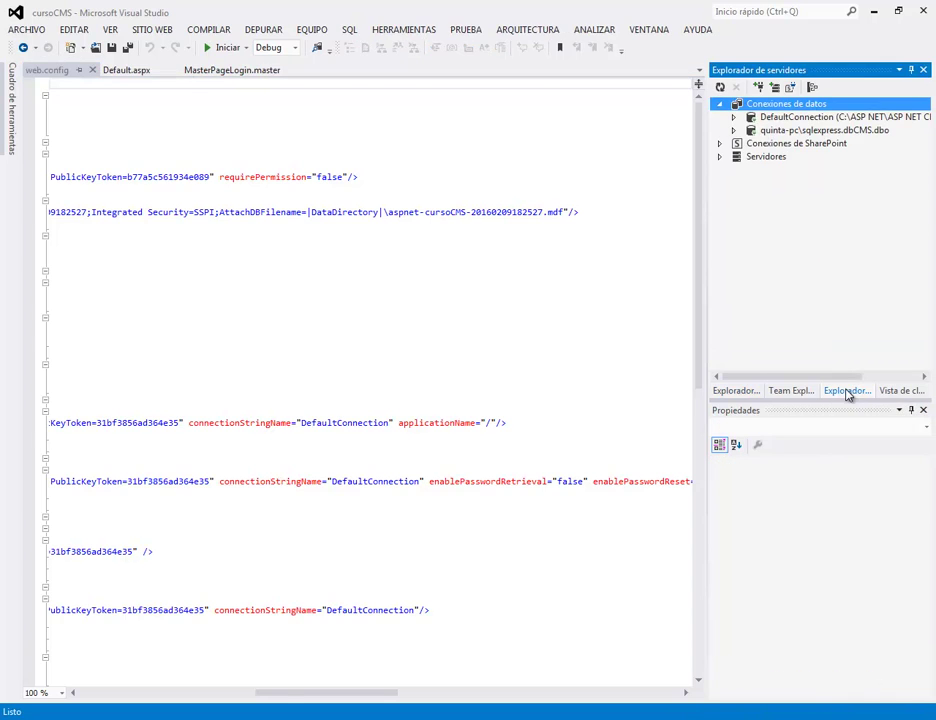
Step: Refresh Conexiones de datos, browse then collapse the dbCMS tables, and expand DefaultConnection's tables
{"action": "right_click", "coordinate": [782, 116]}
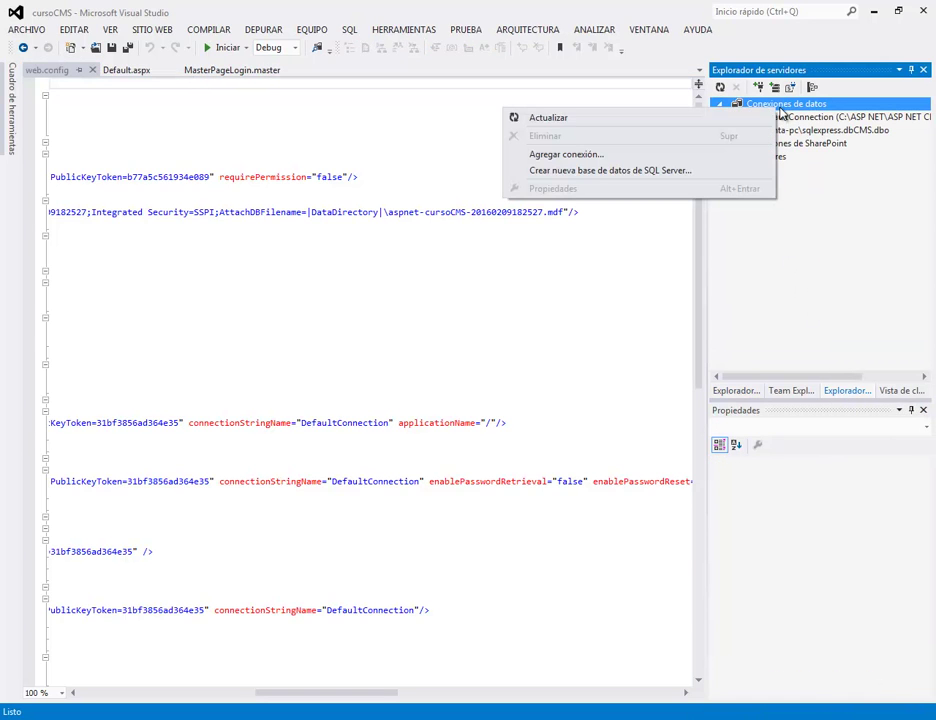
{"action": "left_click", "coordinate": [658, 118]}
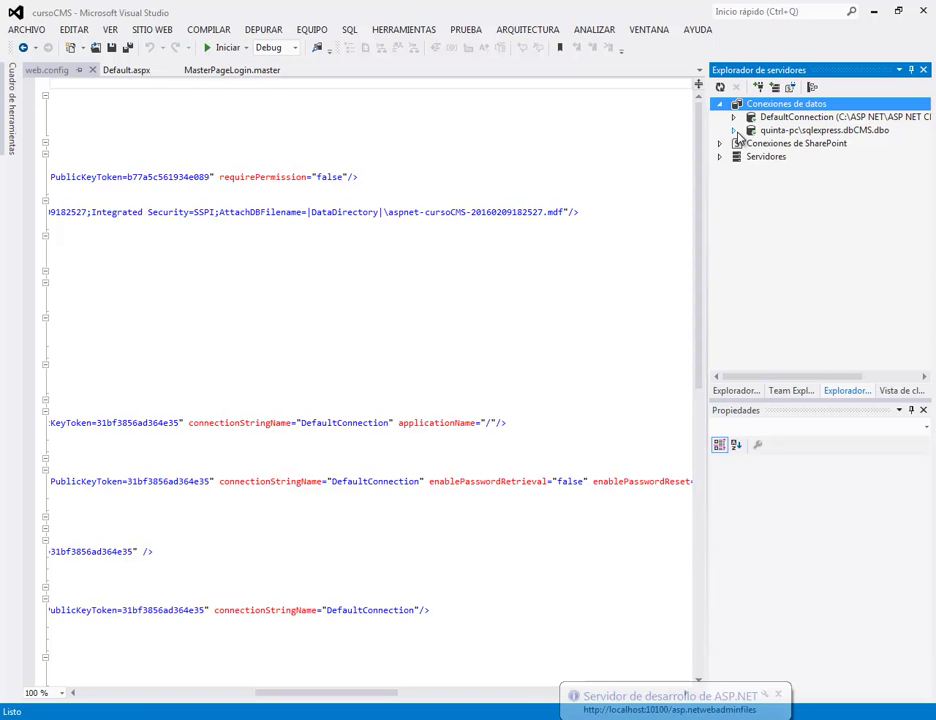
{"action": "left_click", "coordinate": [735, 131]}
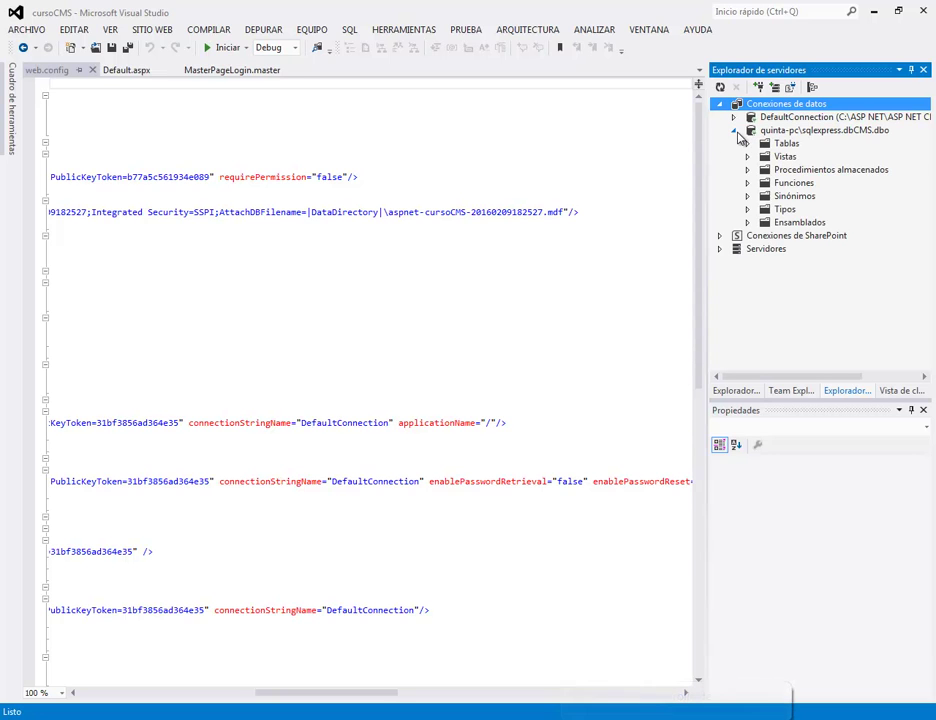
{"action": "left_click", "coordinate": [747, 143]}
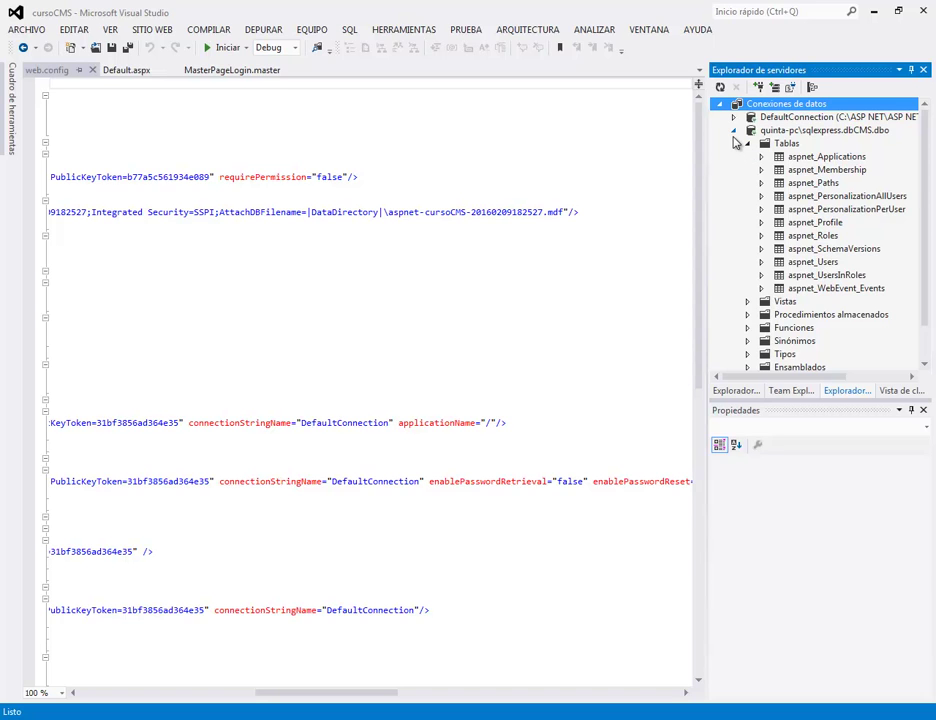
{"action": "left_click", "coordinate": [733, 130]}
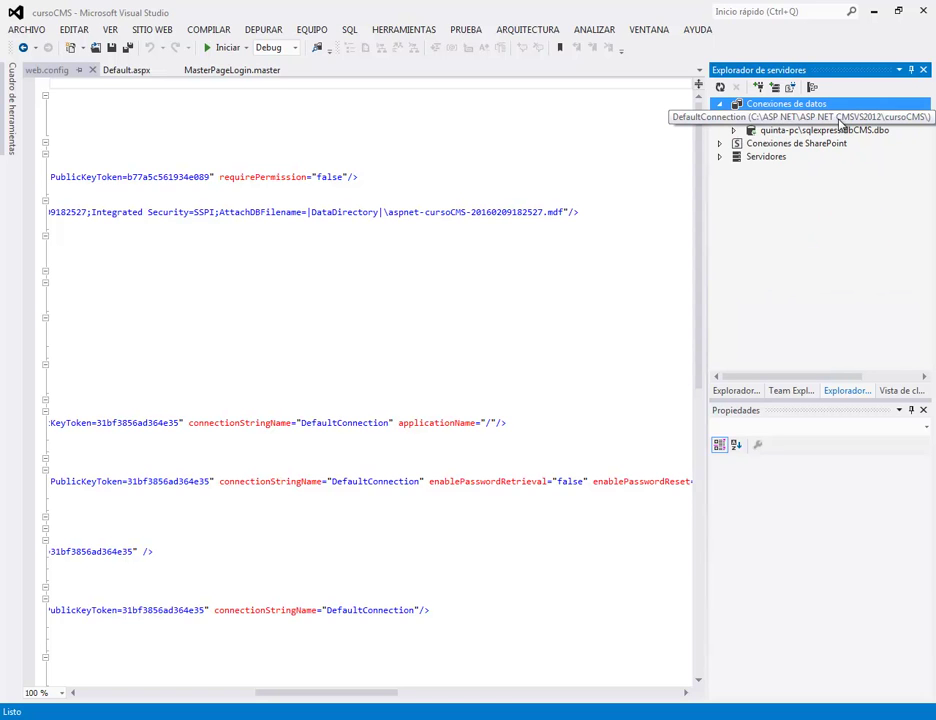
{"action": "left_click", "coordinate": [733, 117]}
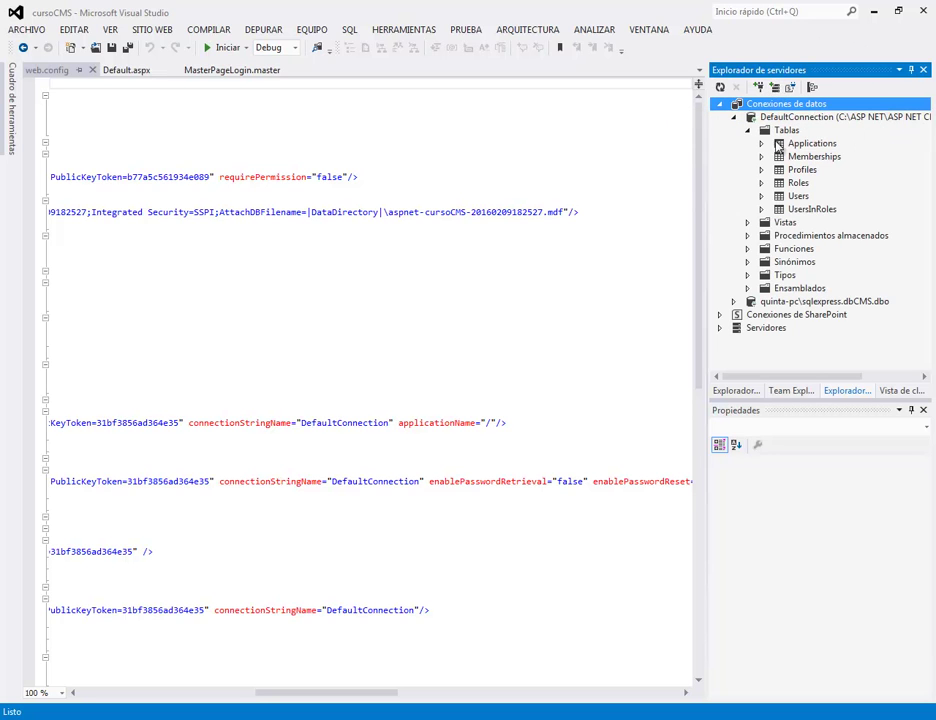